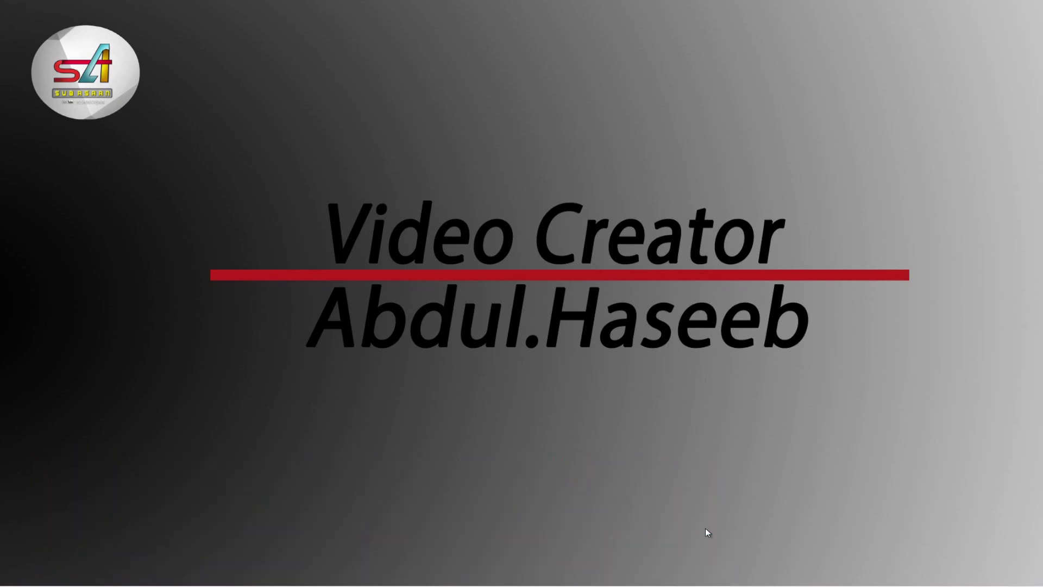
Launch Photoshop from the taskbar to show the unedited bridal portrait.
left_click(691, 580)
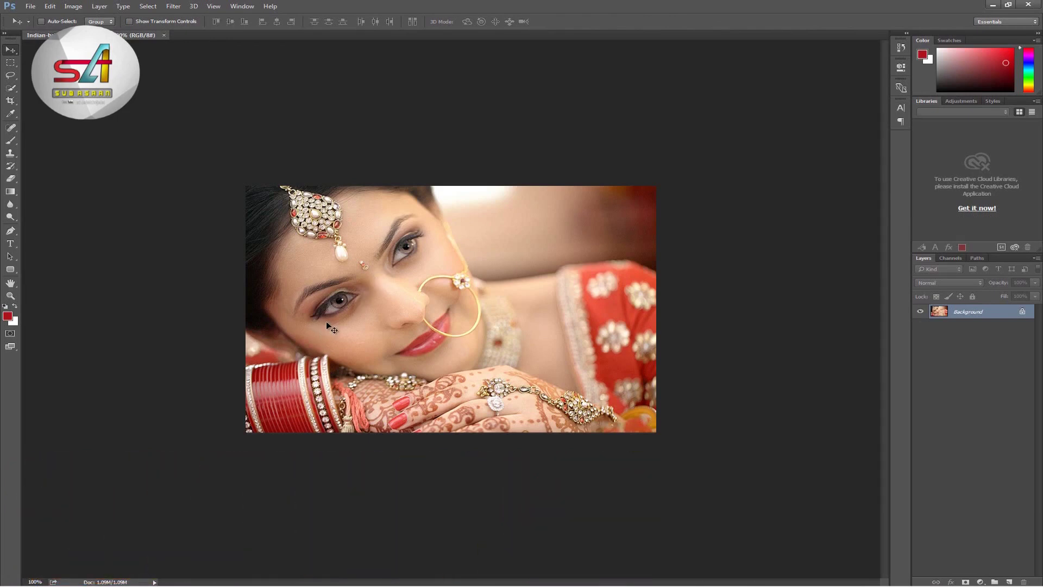
In the phto folder, preview and close the mock-up, then open Complete Lights Pack for Photo Editing.
left_click(166, 581)
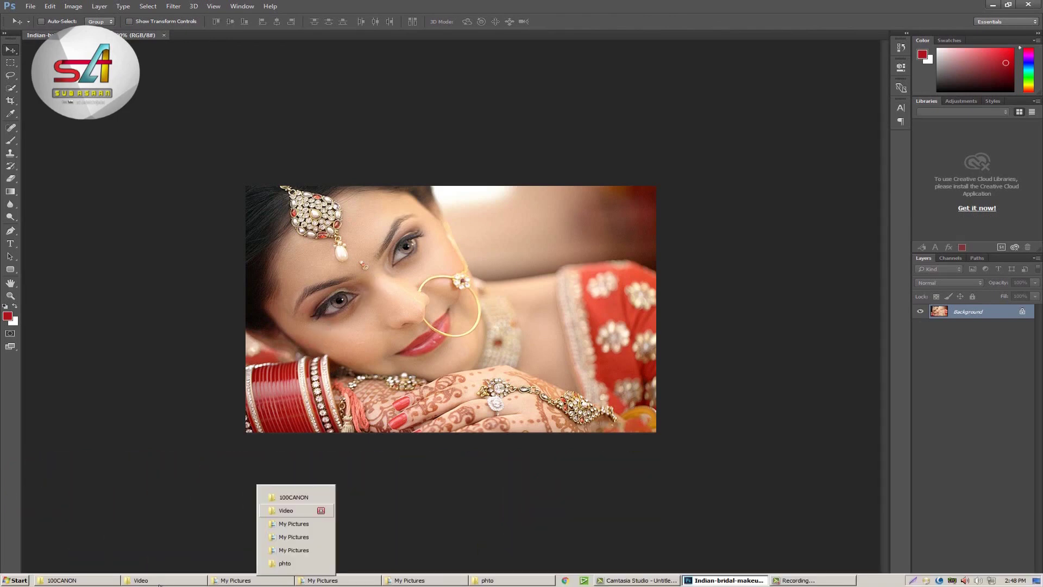
left_click(293, 564)
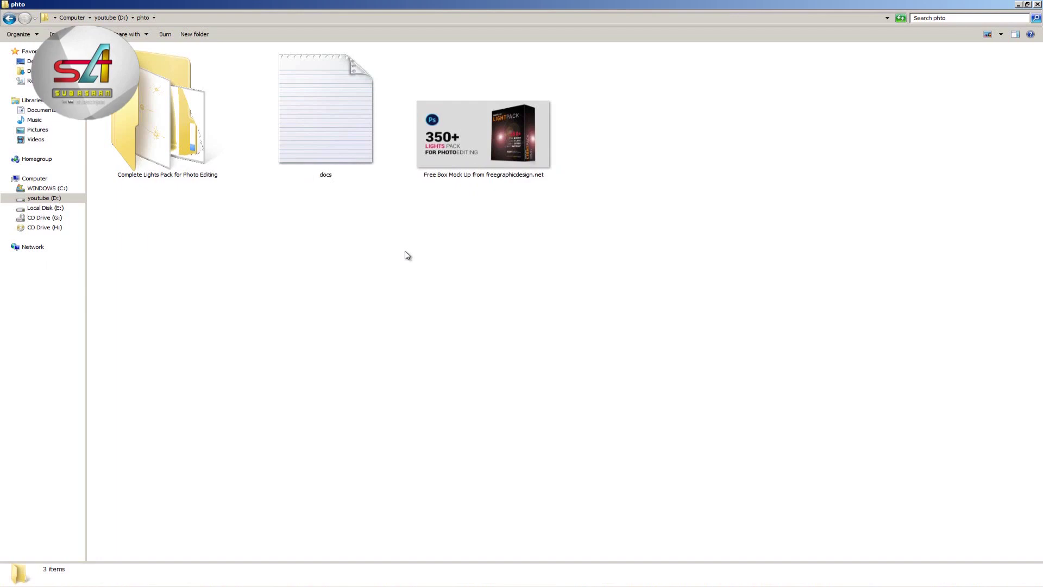
double_click(483, 153)
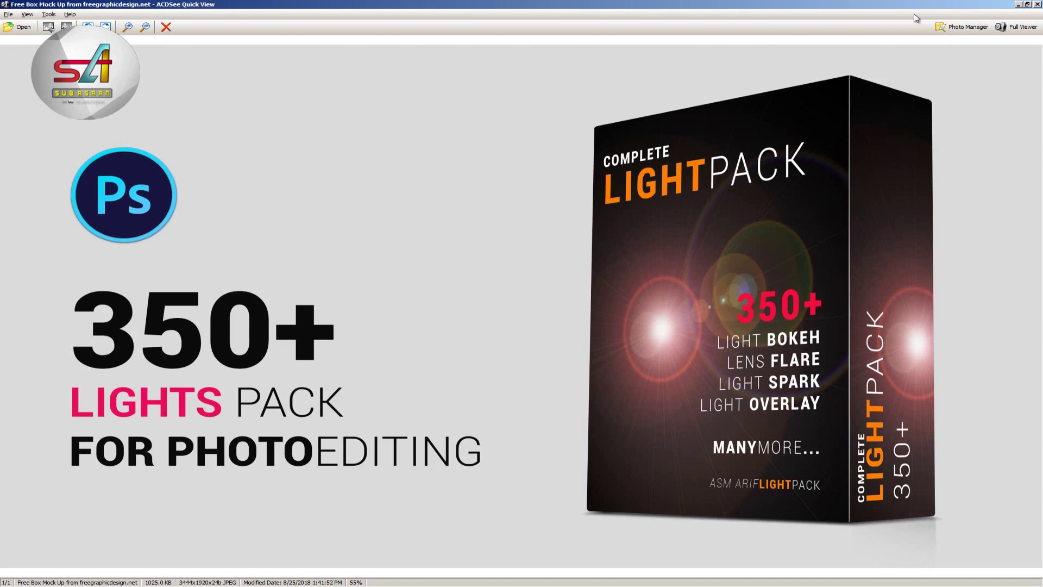
left_click(1038, 5)
double_click(201, 131)
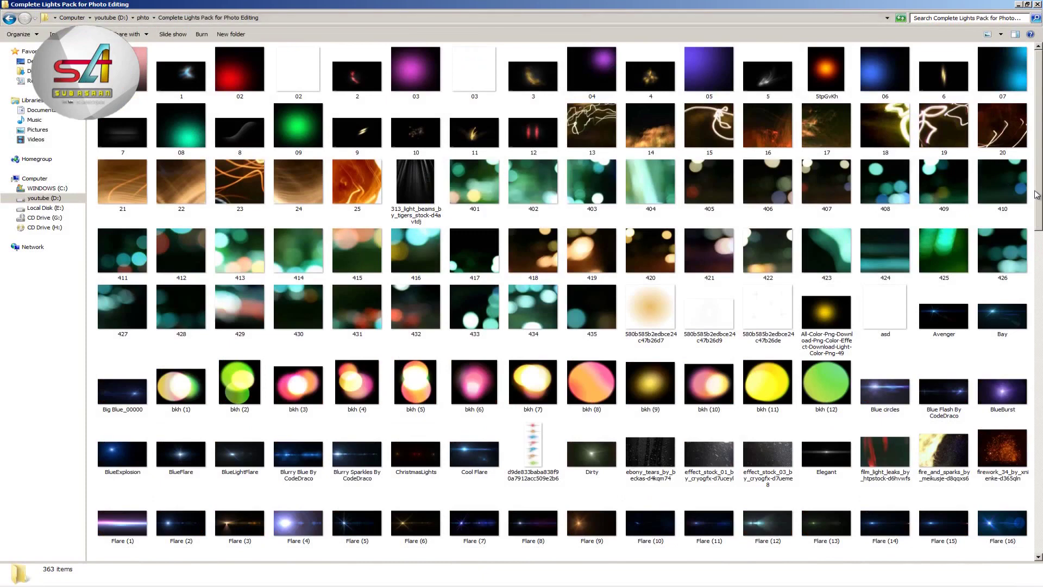
Browse the lights pack thumbnails and select the 755 KB Flare (22) image.
scroll(1036, 194, "down", 3)
scroll(1035, 195, "up", 3)
scroll(1023, 352, "down", 2)
scroll(1024, 352, "down", 2)
scroll(1023, 352, "down", 4)
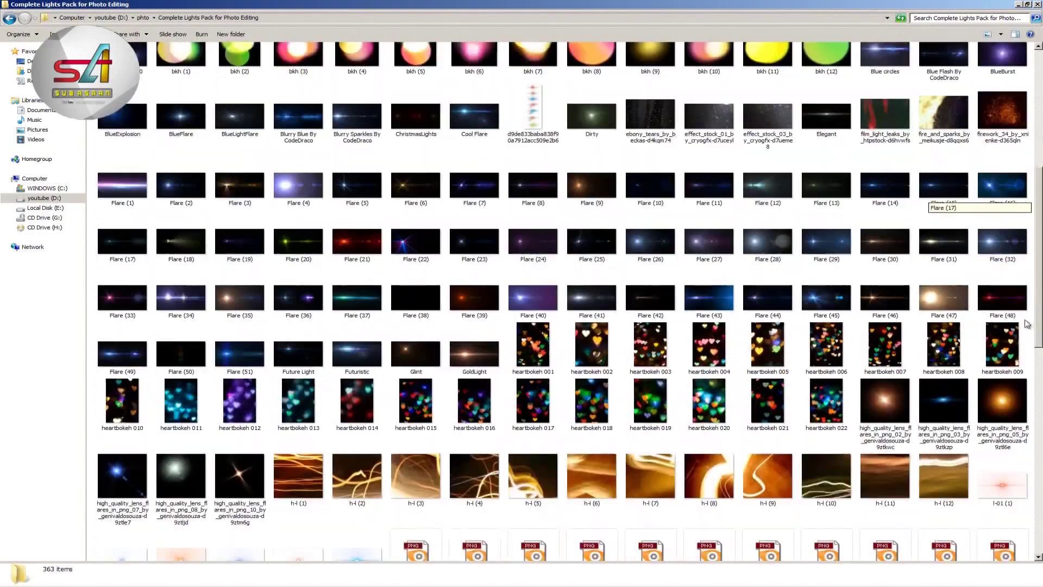
scroll(1024, 352, "down", 1)
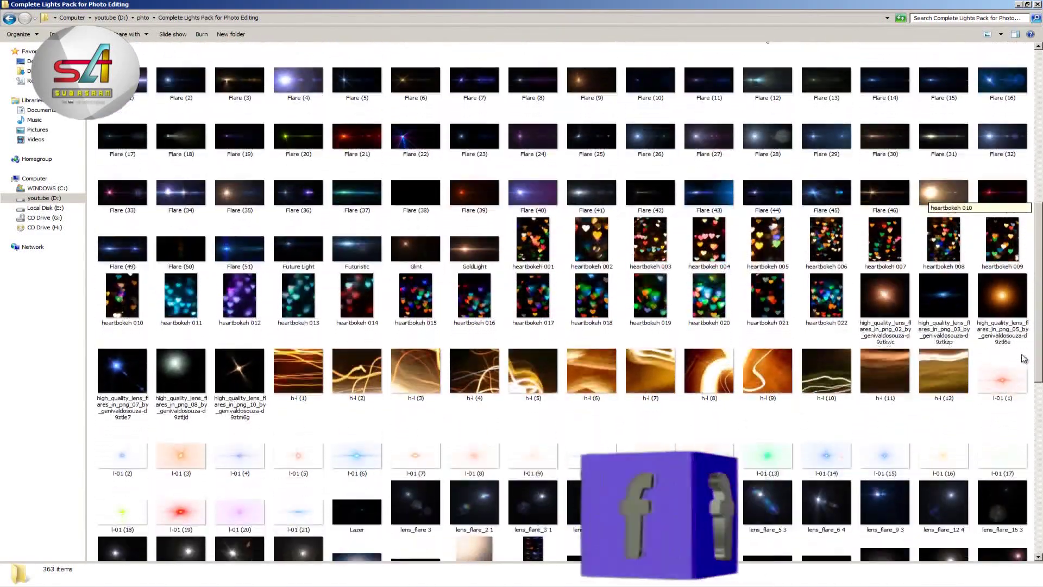
scroll(1023, 352, "down", 2)
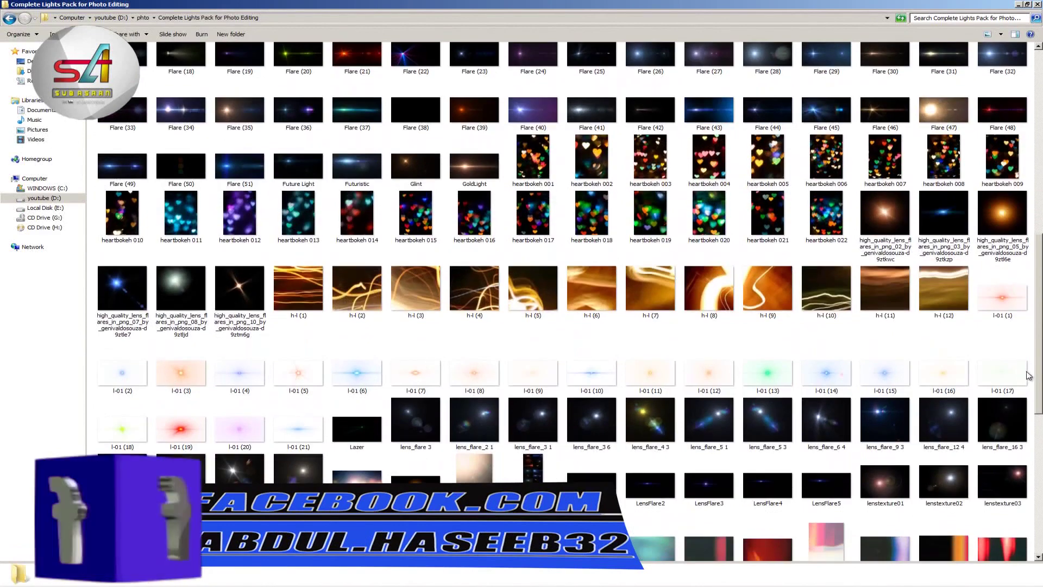
scroll(1036, 372, "down", 3)
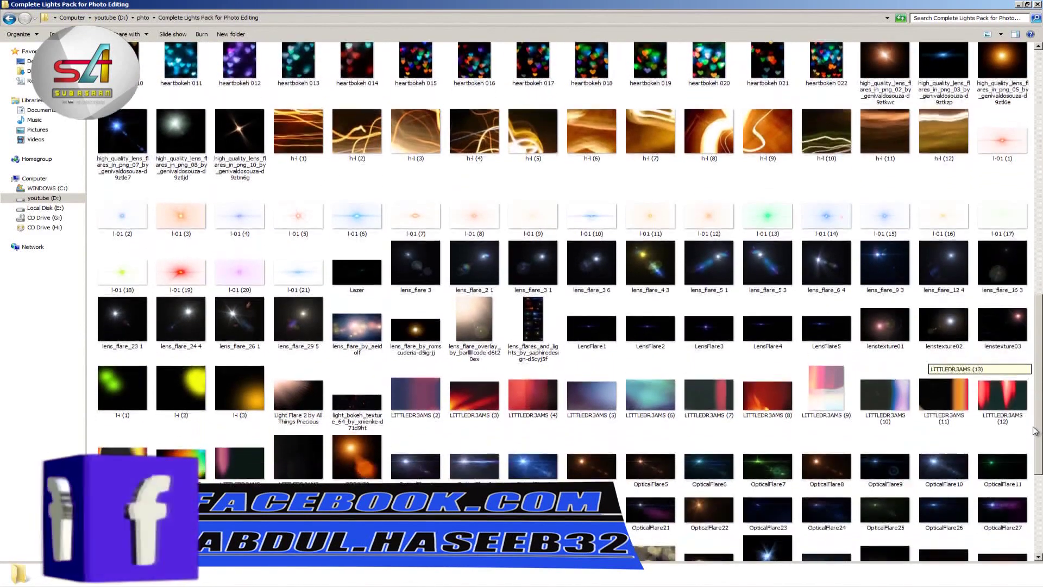
scroll(1035, 432, "down", 1)
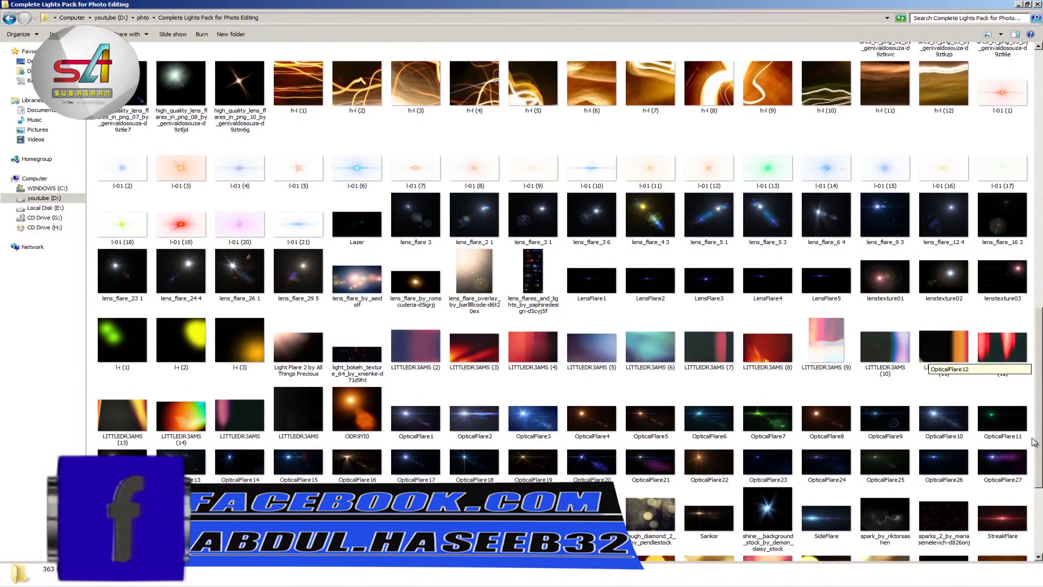
left_click_drag(1033, 442, 1036, 511)
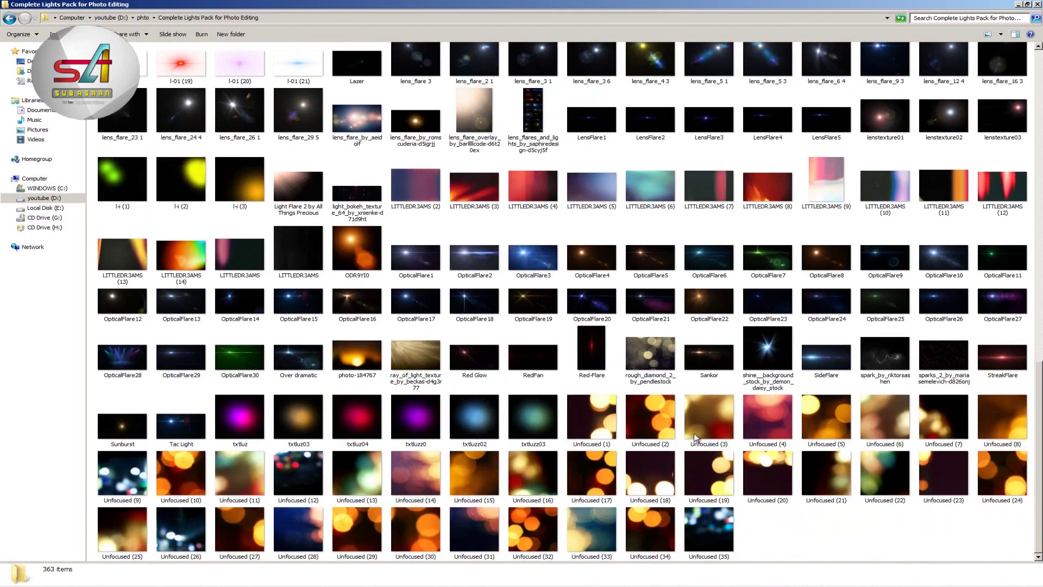
scroll(597, 431, "up", 5)
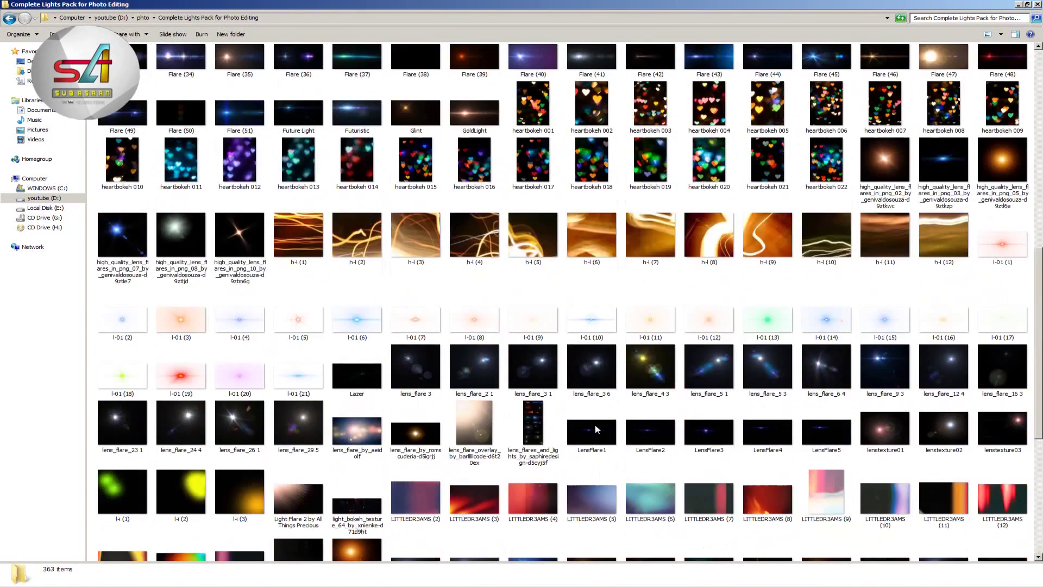
scroll(598, 431, "up", 2)
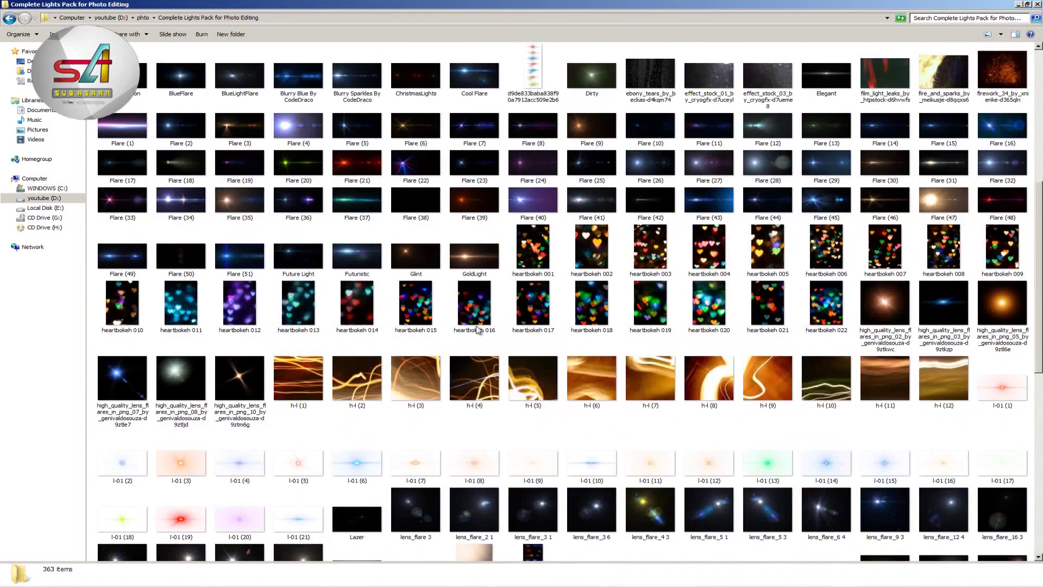
scroll(476, 328, "up", 6)
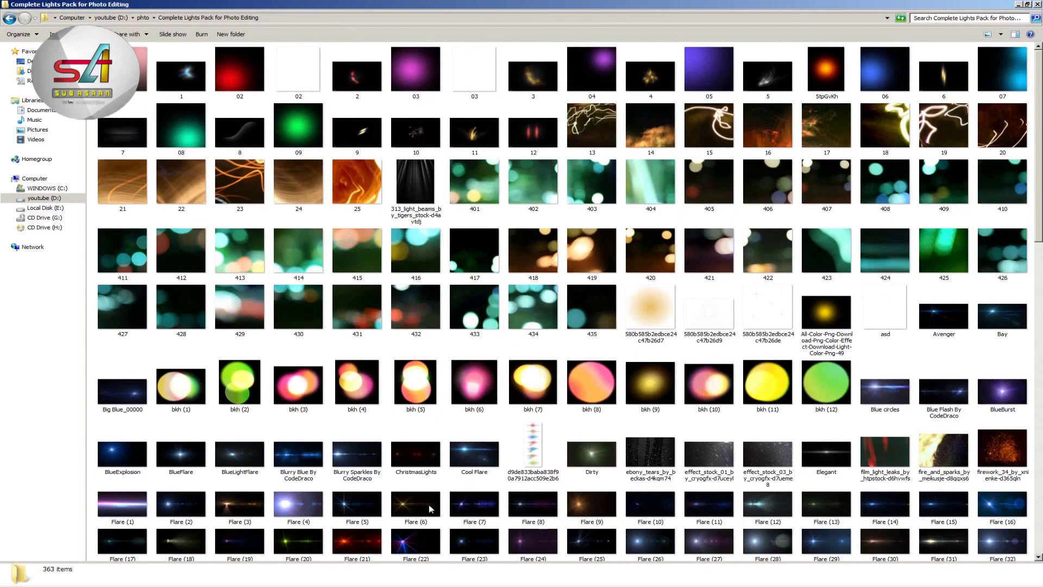
left_click(411, 542)
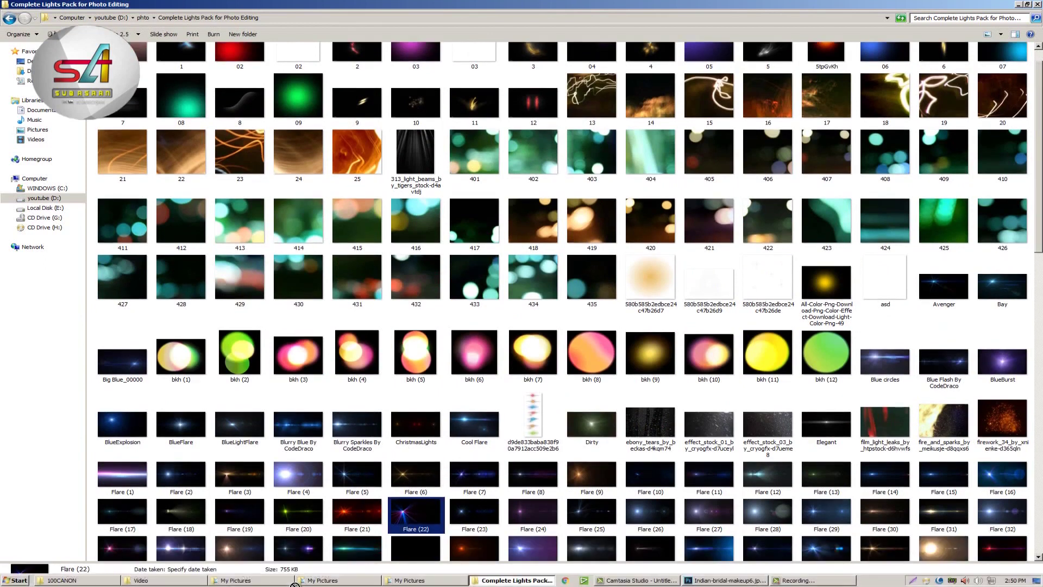
Place Flare (22) onto the portrait and stretch it to the canvas's top and bottom edges.
left_click(725, 580)
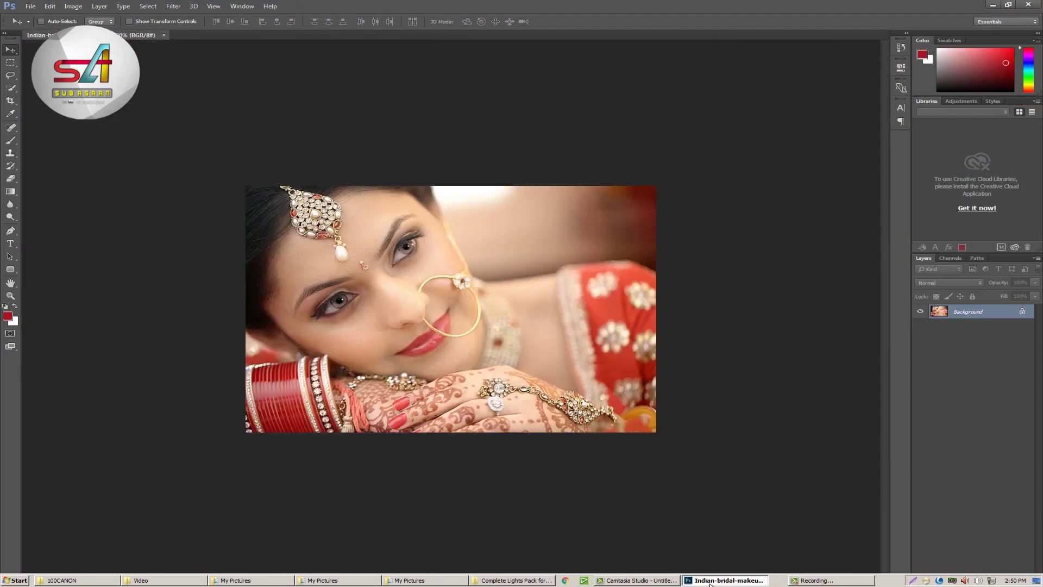
left_click_drag(415, 274, 415, 274)
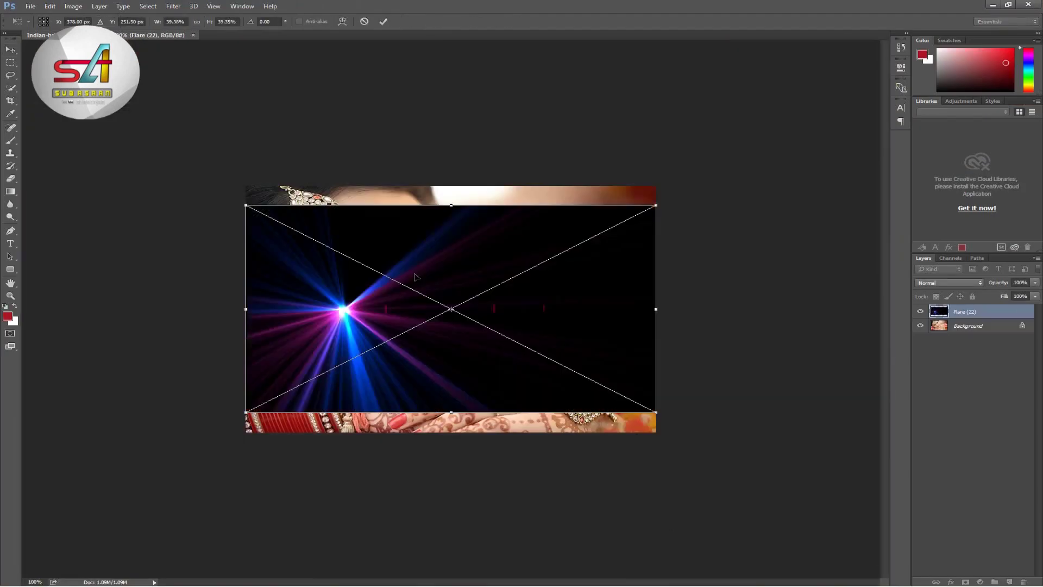
left_click_drag(655, 206, 656, 185)
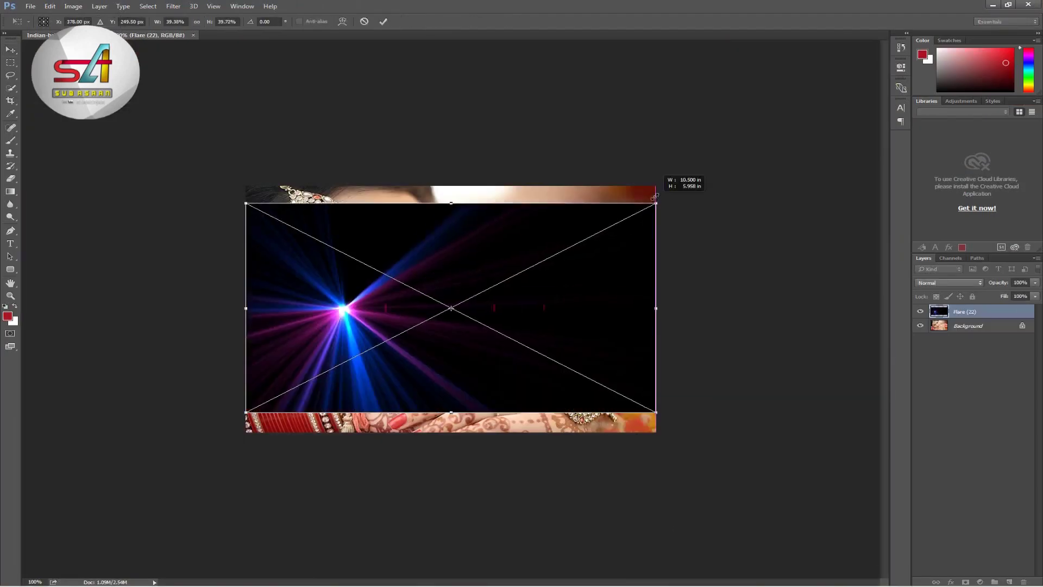
left_click_drag(247, 412, 242, 434)
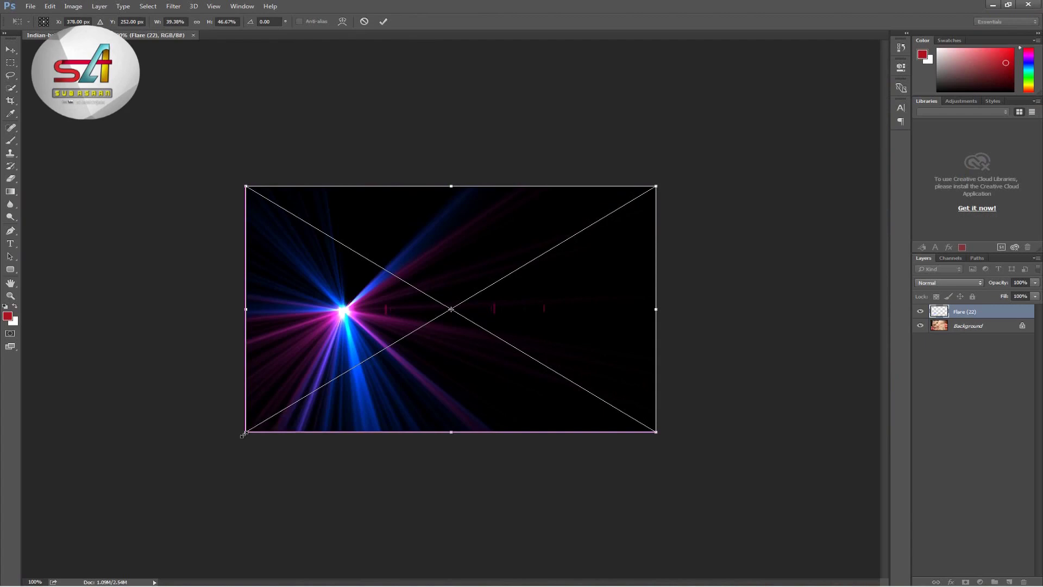
left_click(11, 49)
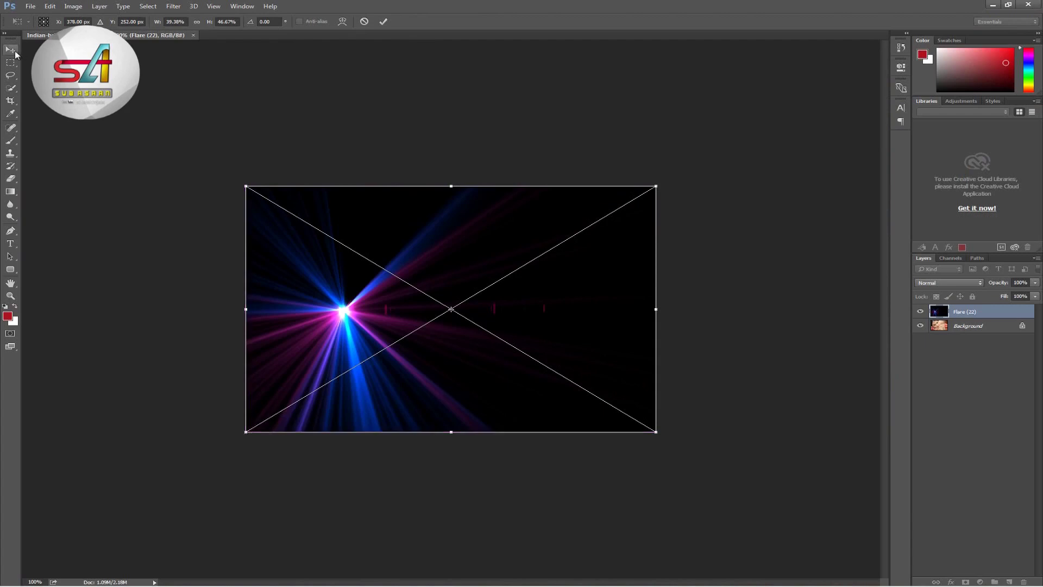
Confirm the Flare (22) placement and set its layer blend mode to Screen.
left_click(473, 222)
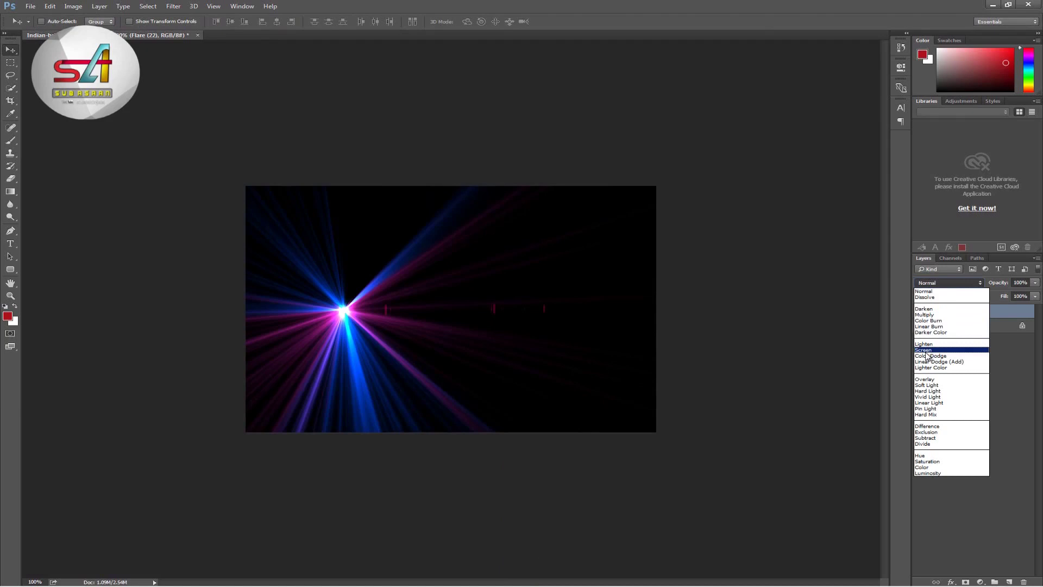
left_click(928, 351)
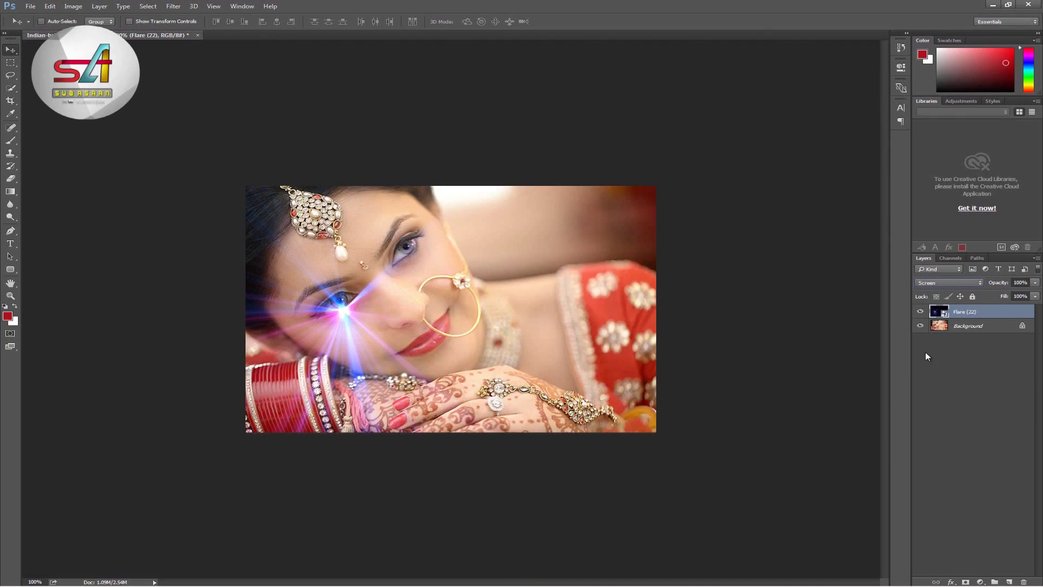
Move the flare around the face, settling it over the bride's left eye.
mouse_move(341, 316)
left_mouse_down()
mouse_move(500, 265)
mouse_move(354, 325)
mouse_move(368, 348)
mouse_move(390, 351)
mouse_move(361, 352)
mouse_move(344, 340)
mouse_move(352, 337)
left_mouse_up()
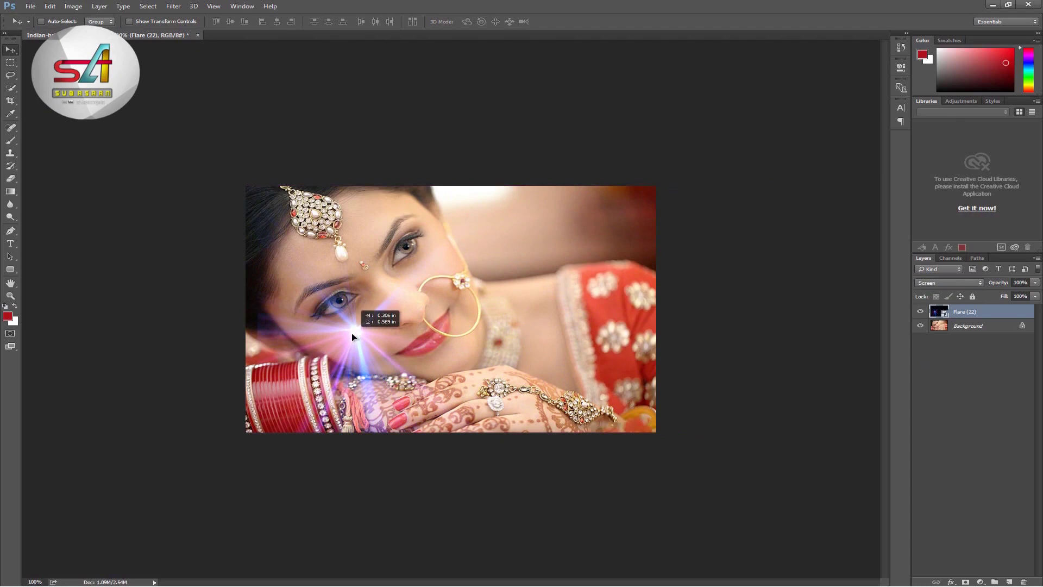
left_click_drag(352, 334, 374, 336)
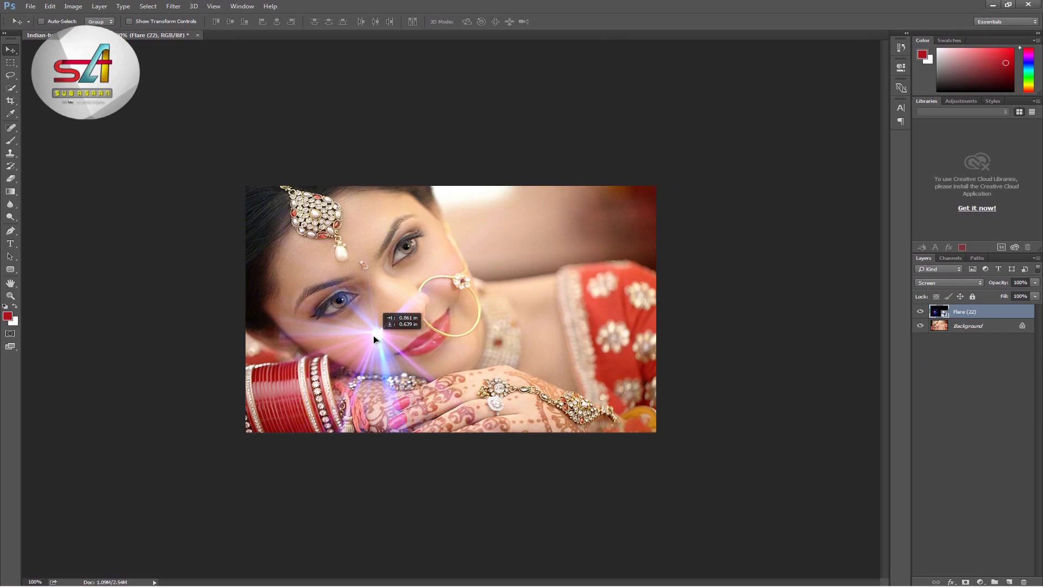
left_click_drag(373, 336, 342, 345)
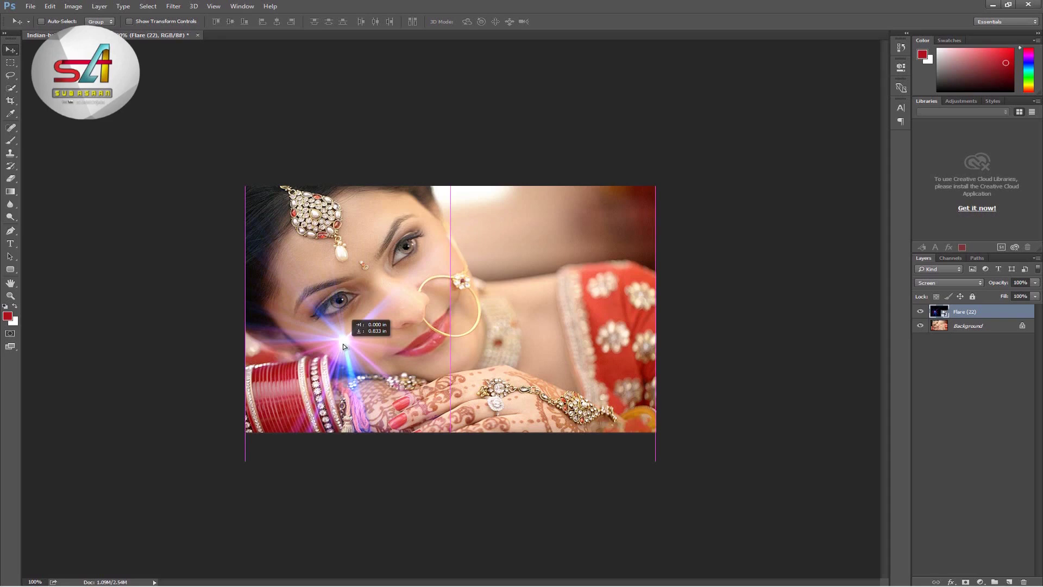
left_click_drag(343, 345, 388, 321)
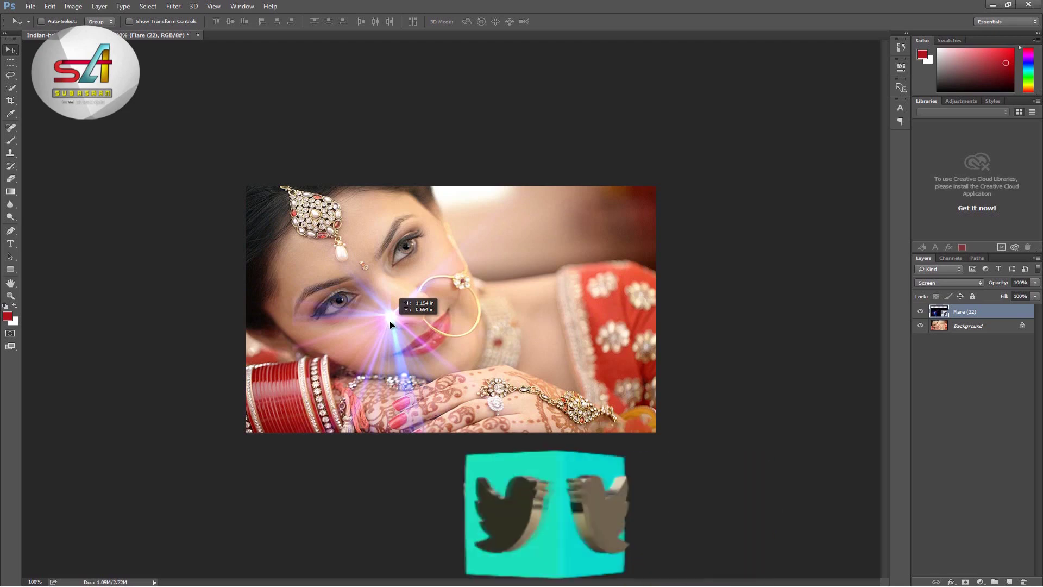
left_click_drag(389, 320, 369, 322)
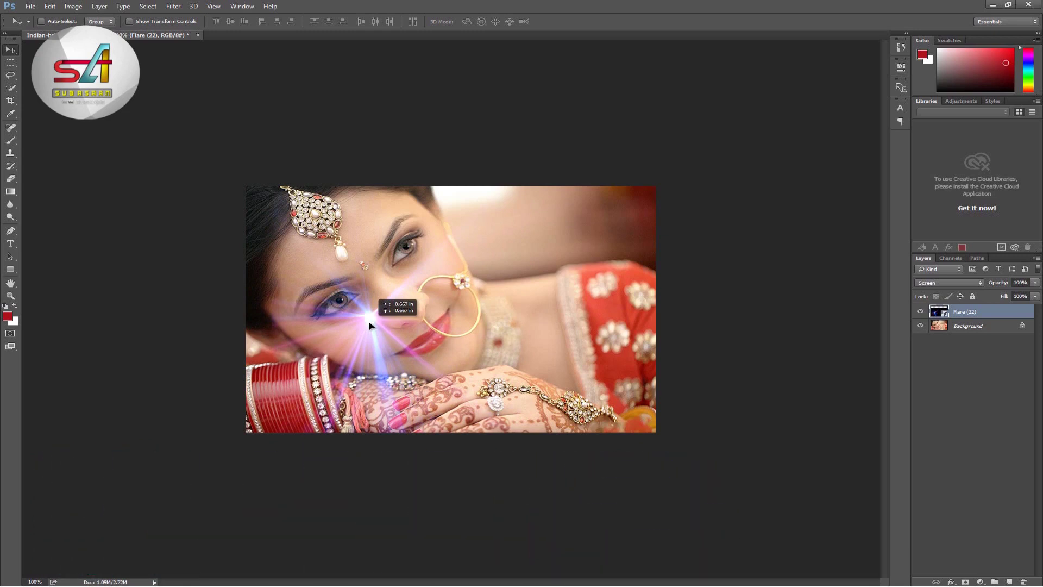
left_click_drag(369, 325, 343, 324)
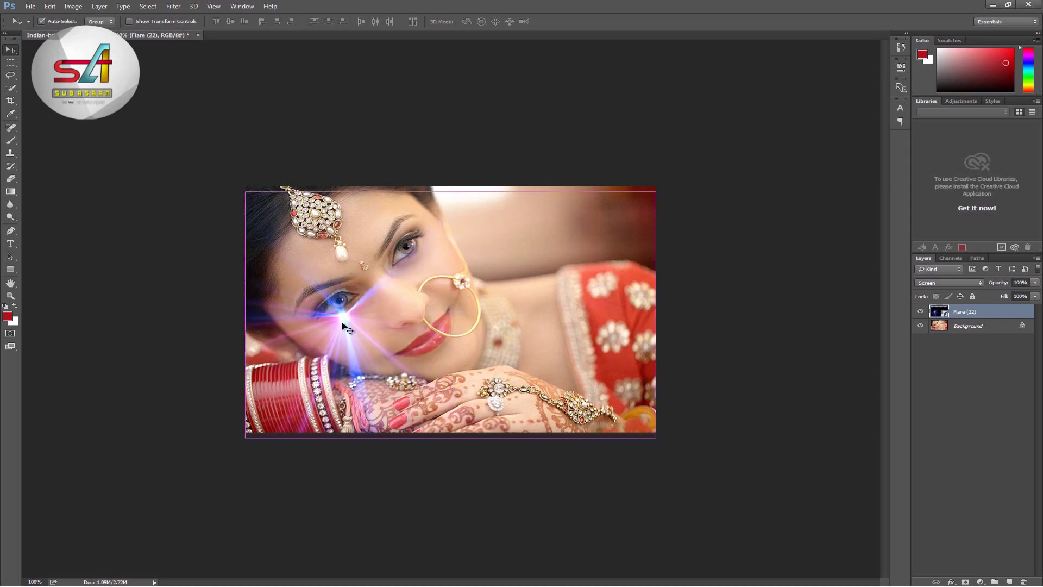
Shrink the Flare (22) layer with Ctrl+T by pulling in all four edges.
key("ctrl+t")
left_click_drag(450, 192, 450, 266)
left_click_drag(310, 353, 578, 353)
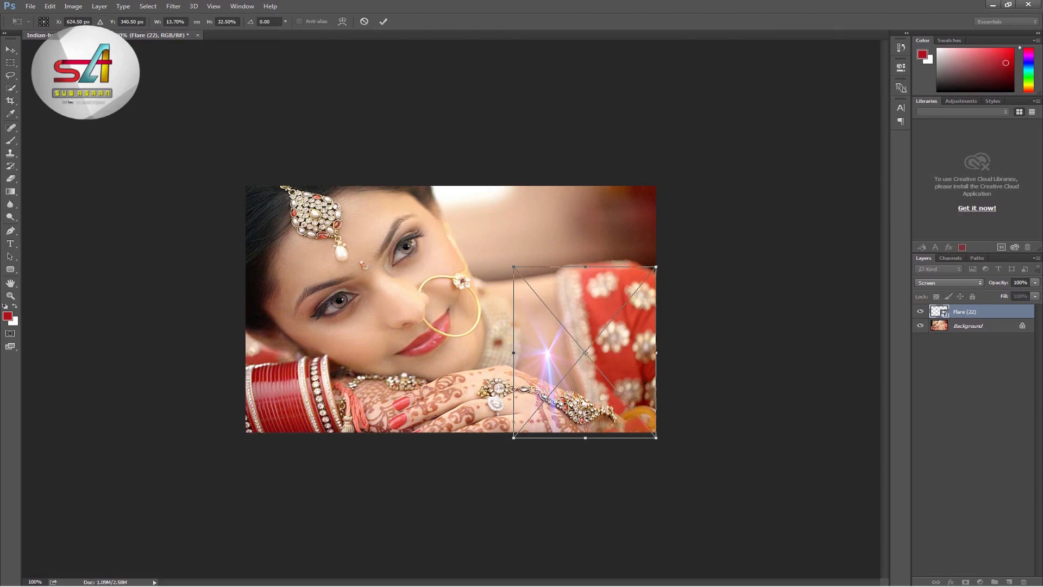
left_click_drag(585, 437, 586, 352)
left_click_drag(657, 311, 572, 309)
mouse_move(543, 267)
left_mouse_down()
mouse_move(543, 305)
mouse_move(462, 282)
mouse_move(523, 309)
left_mouse_up()
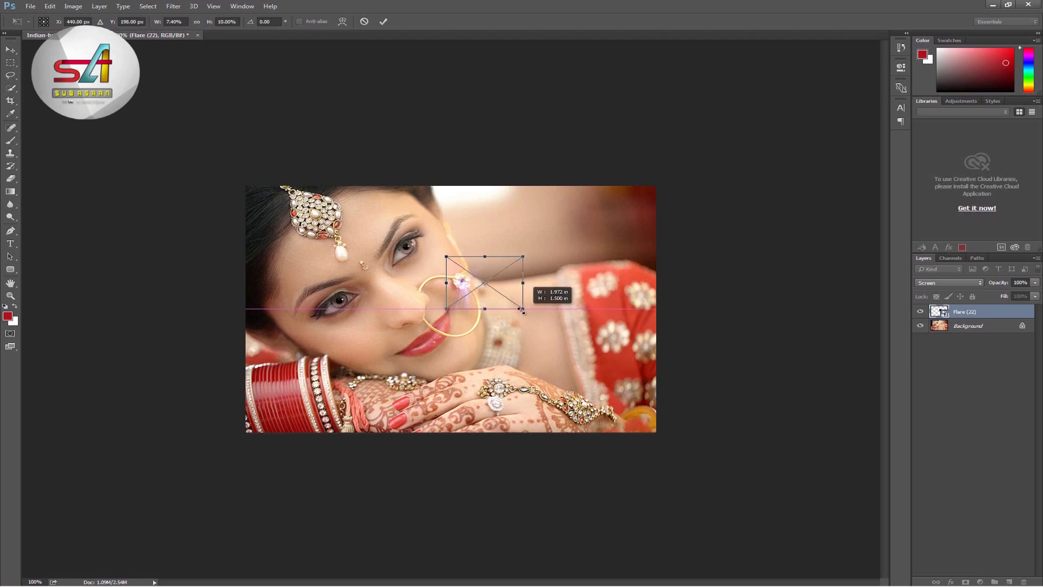
left_click_drag(445, 283, 435, 283)
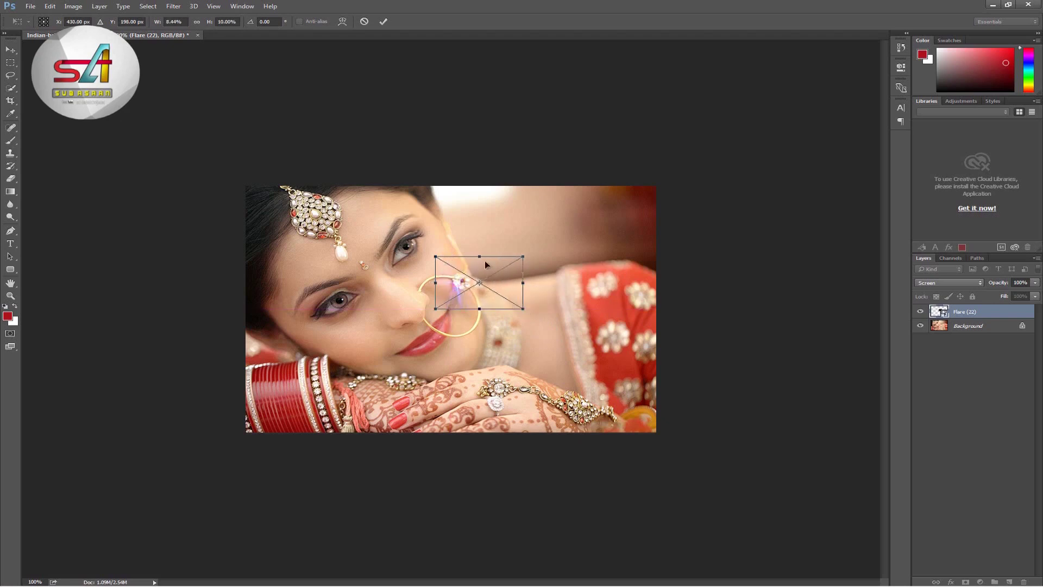
Fit the flare at about 12% over the forehead ornament and confirm placement.
mouse_move(480, 254)
left_mouse_down()
mouse_move(479, 245)
mouse_move(361, 245)
mouse_move(318, 216)
left_mouse_up()
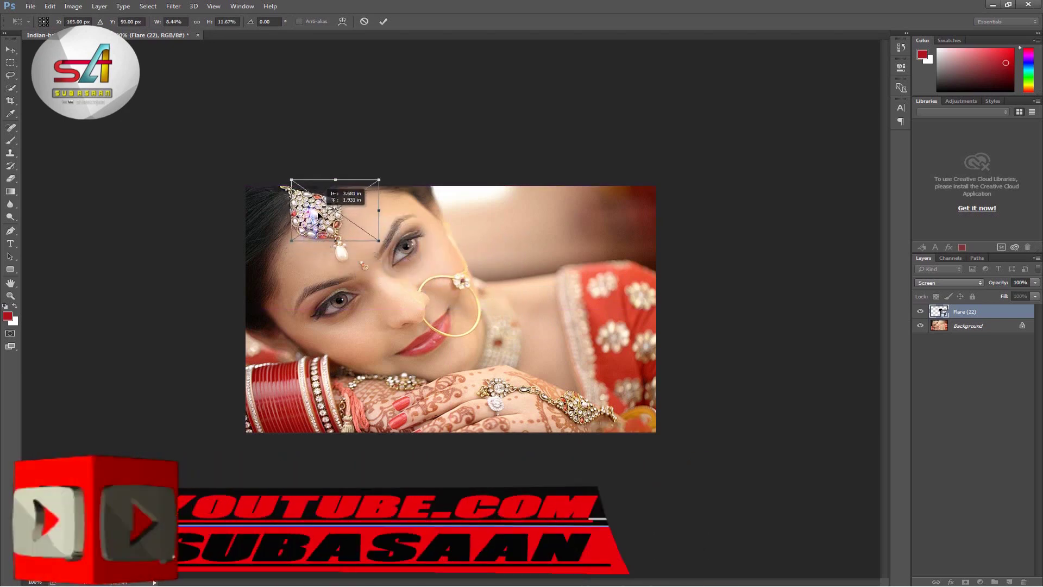
left_click_drag(387, 248, 428, 278)
left_click_drag(346, 230, 364, 252)
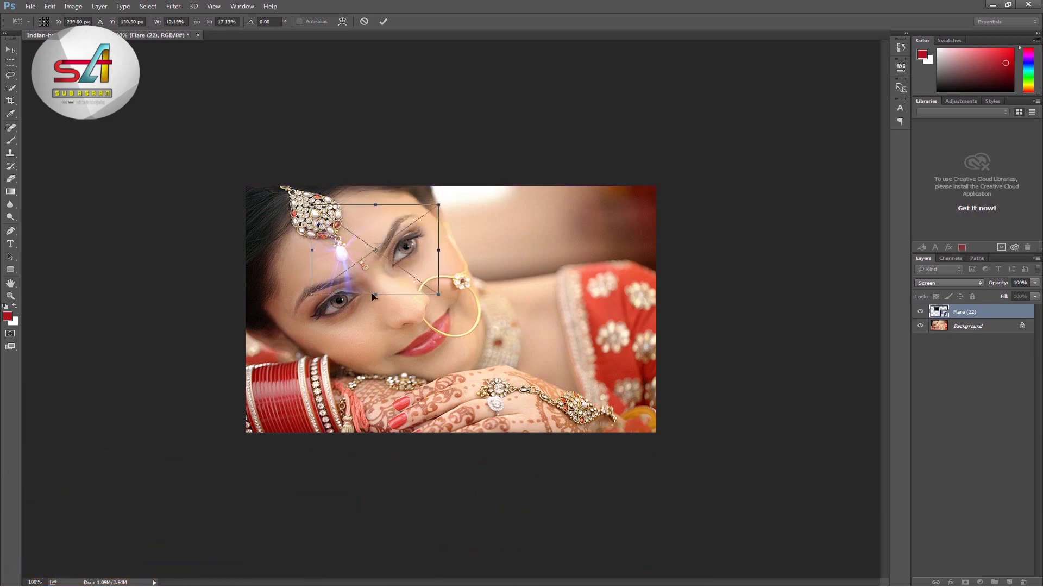
left_click_drag(376, 289, 376, 278)
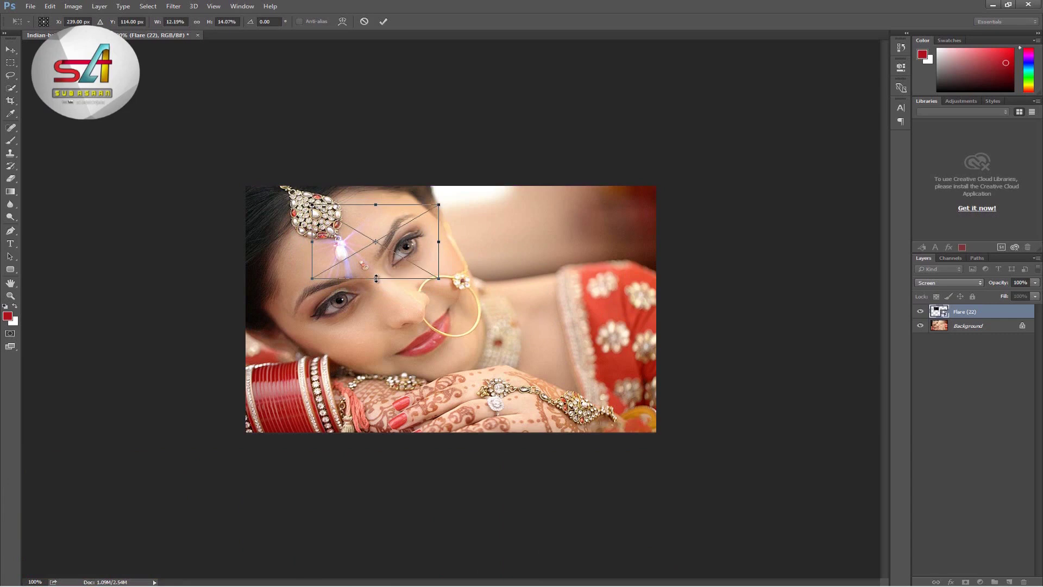
left_click(10, 50)
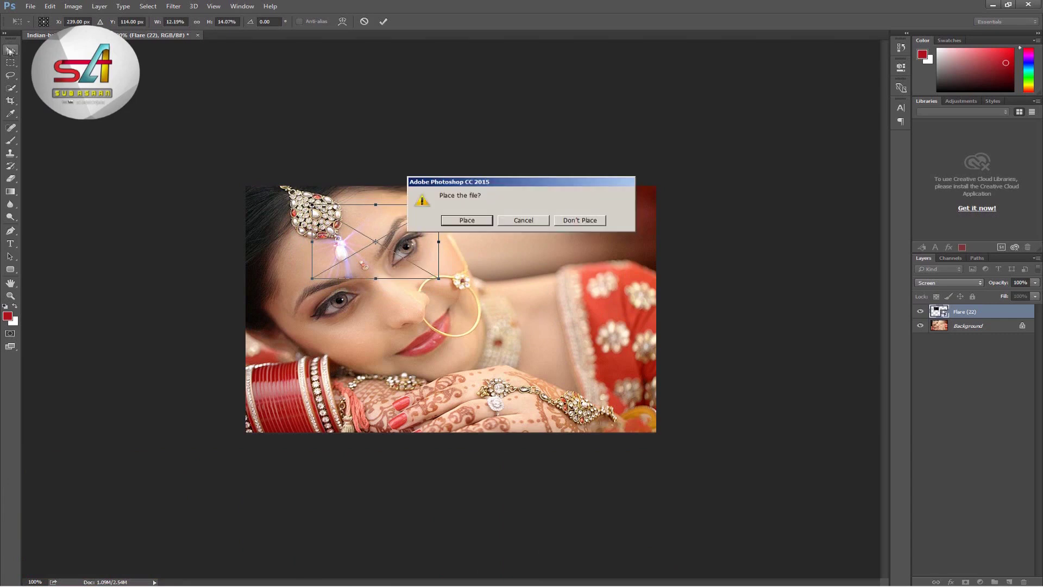
left_click(458, 220)
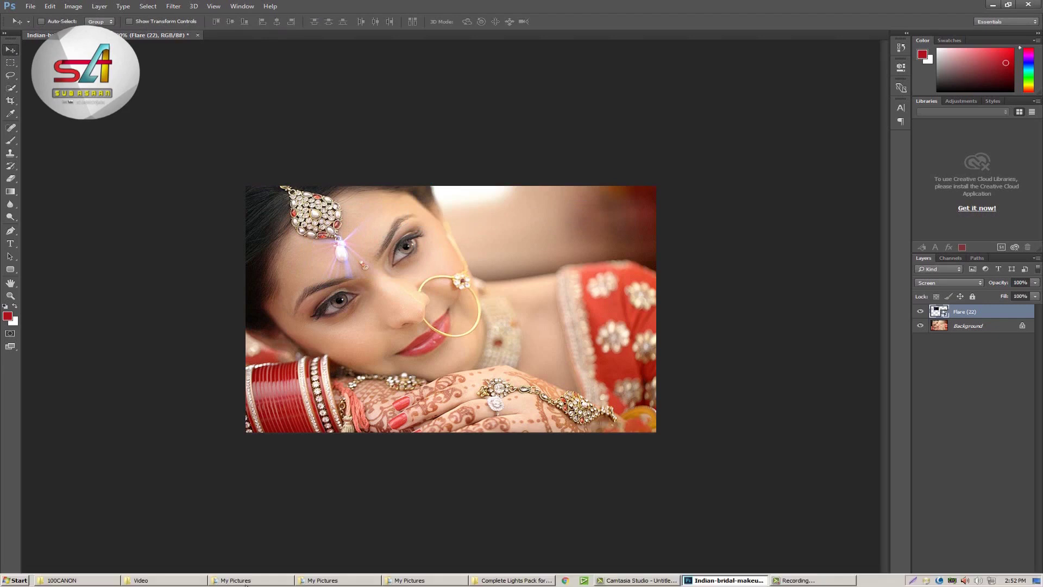
In the lights pack folder, find and select Unfocused (9), then minimize Explorer.
right_click(296, 580)
mouse_move(637, 580)
key("Escape")
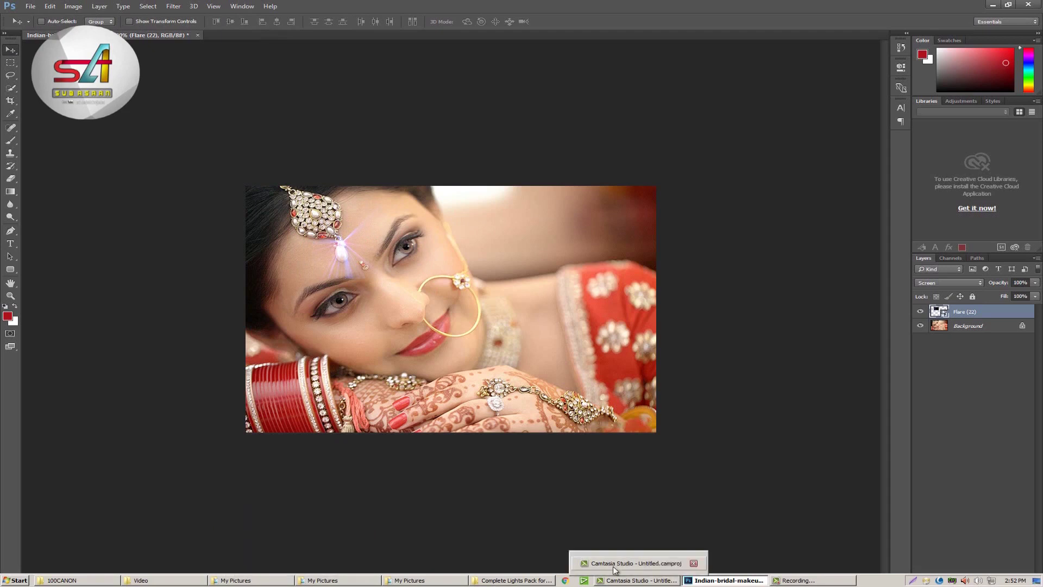
left_click(515, 580)
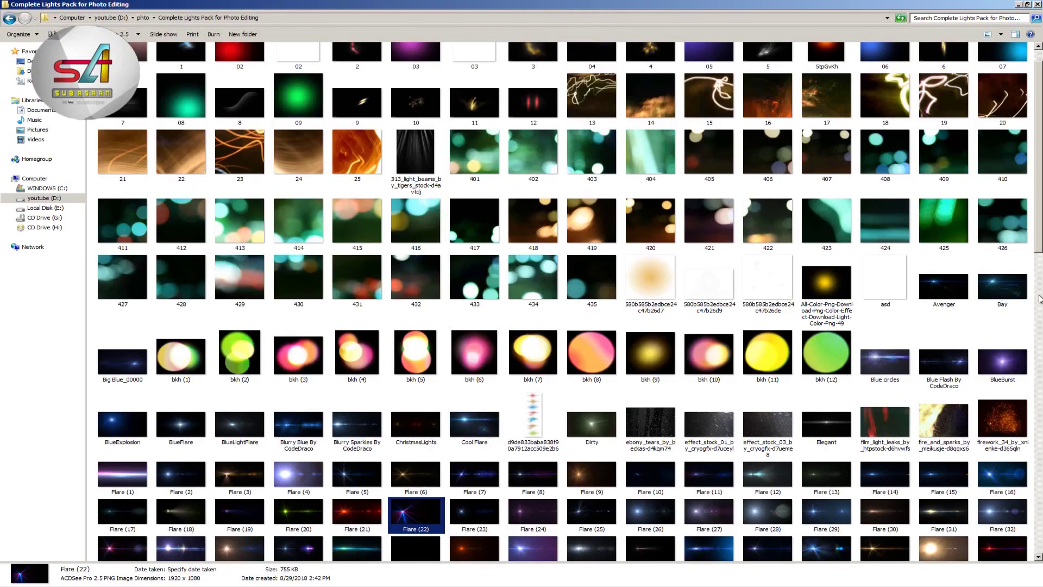
mouse_move(1037, 248)
left_mouse_down()
mouse_move(1029, 386)
mouse_move(1032, 281)
left_mouse_up()
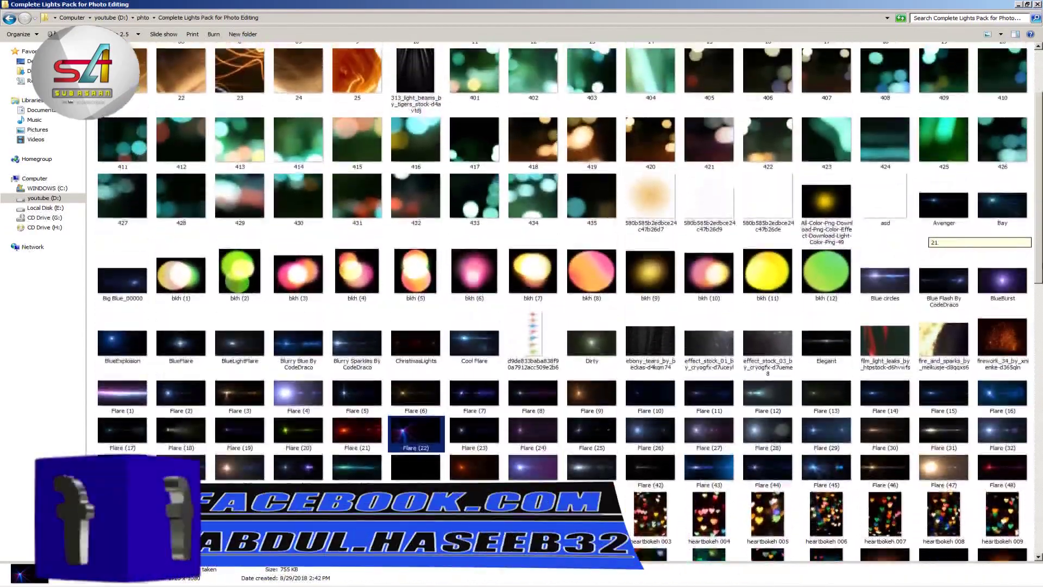
scroll(678, 167, "up", 2)
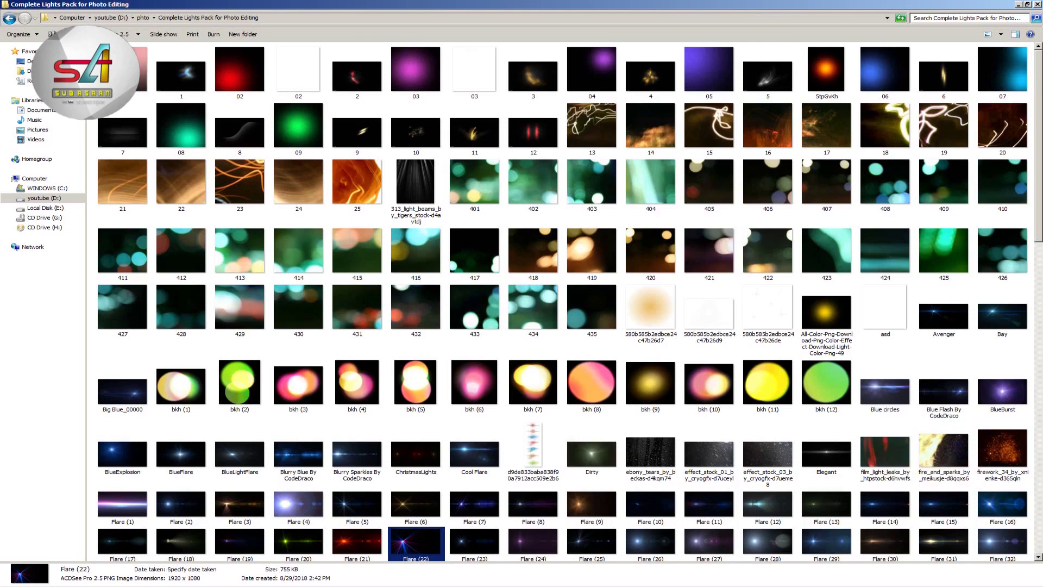
left_click_drag(1037, 247, 1037, 333)
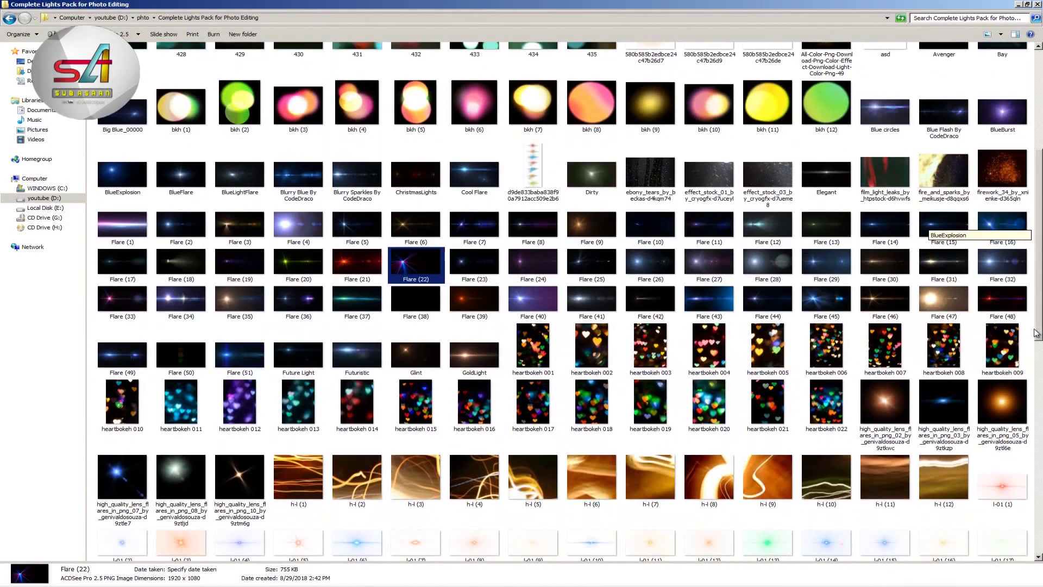
left_click_drag(1036, 333, 1036, 355)
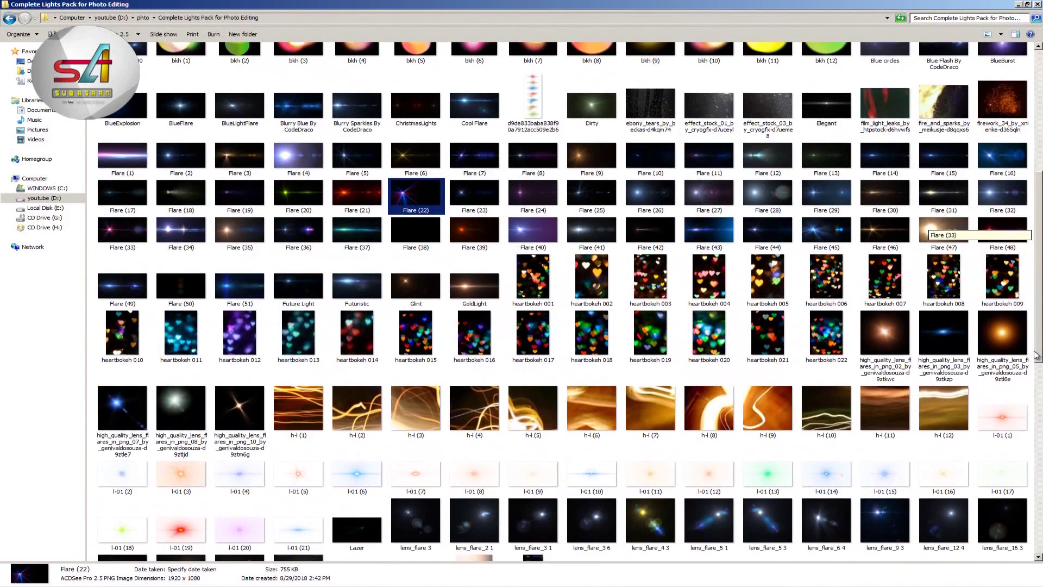
left_click_drag(1037, 356, 1039, 521)
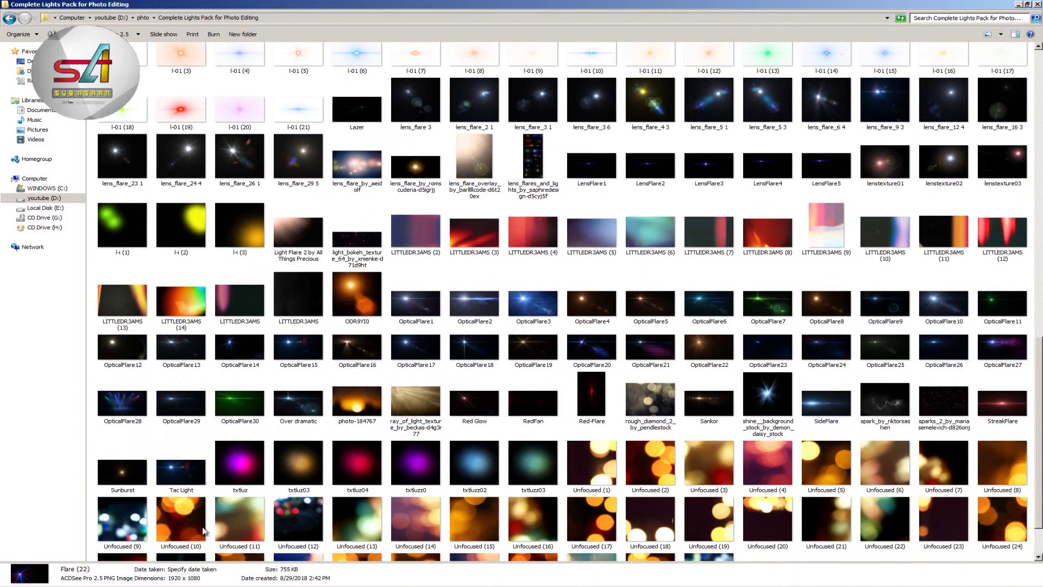
left_click(177, 513)
left_click(120, 518)
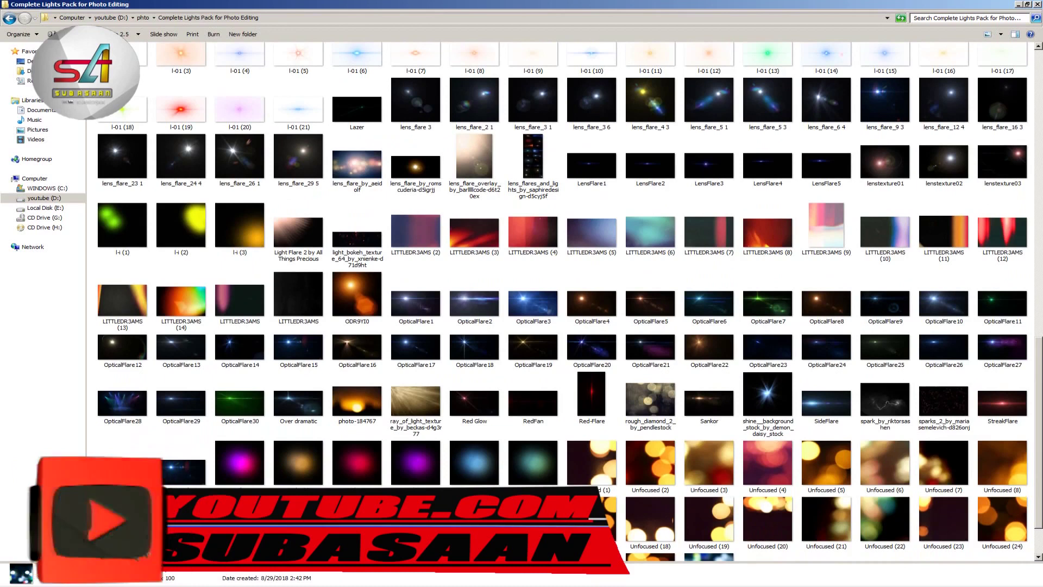
scroll(825, 538, "down", 1)
left_click(516, 581)
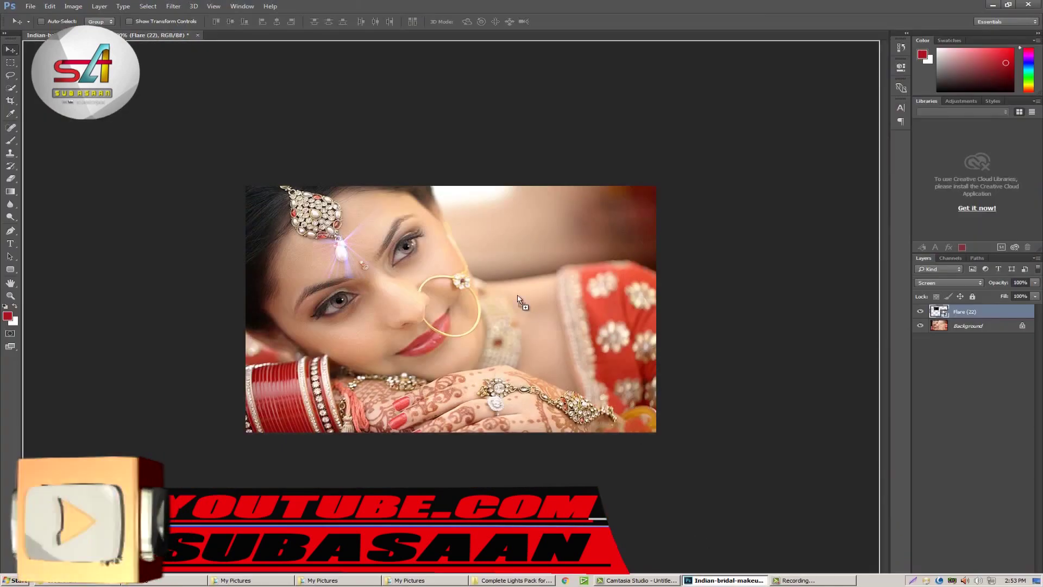
Enlarge the placed Unfocused (9) bokeh image and confirm its placement.
left_click_drag(478, 282, 748, 195)
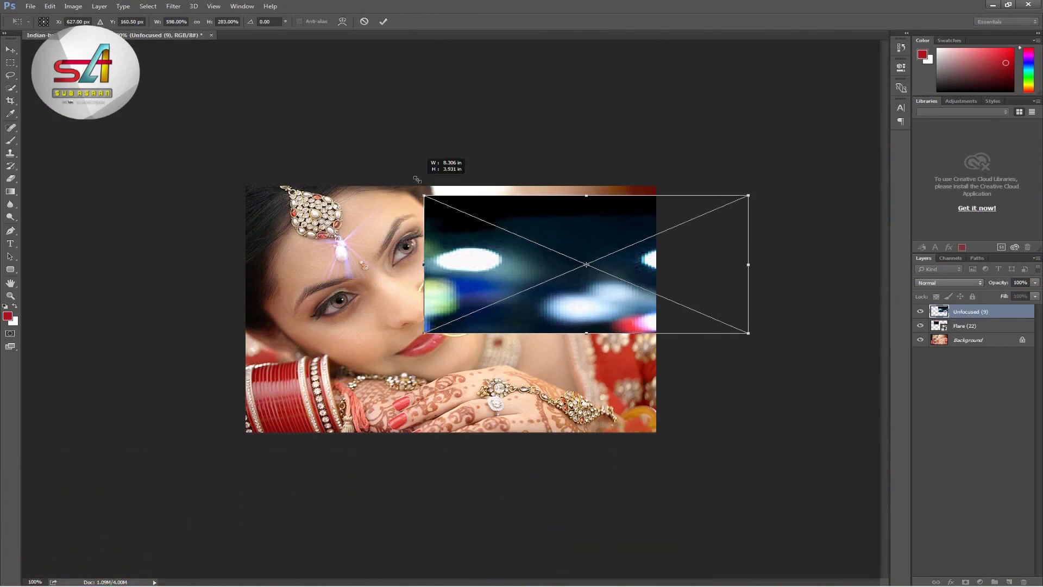
left_click_drag(424, 194, 418, 161)
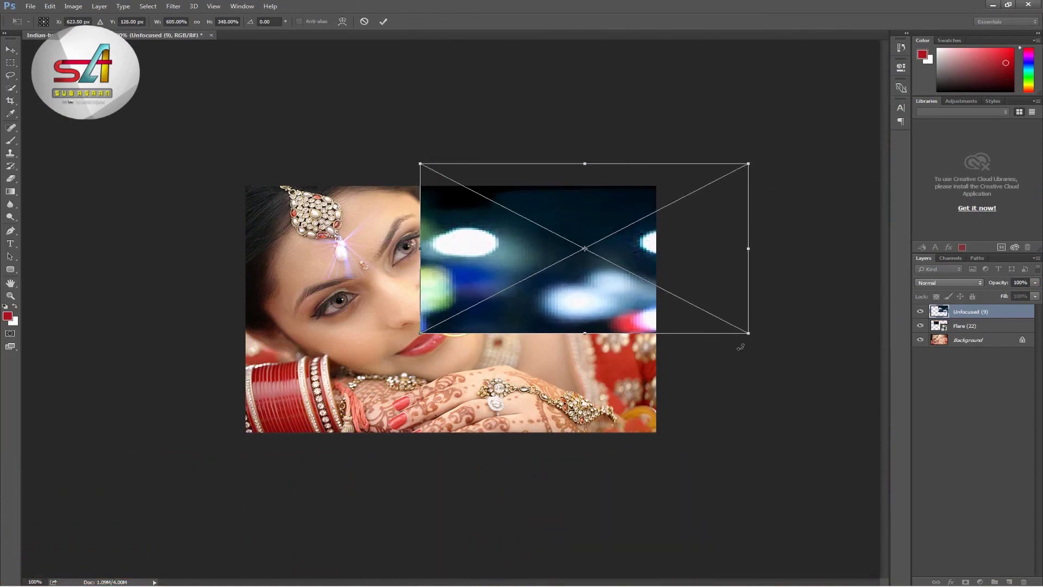
left_click(10, 49)
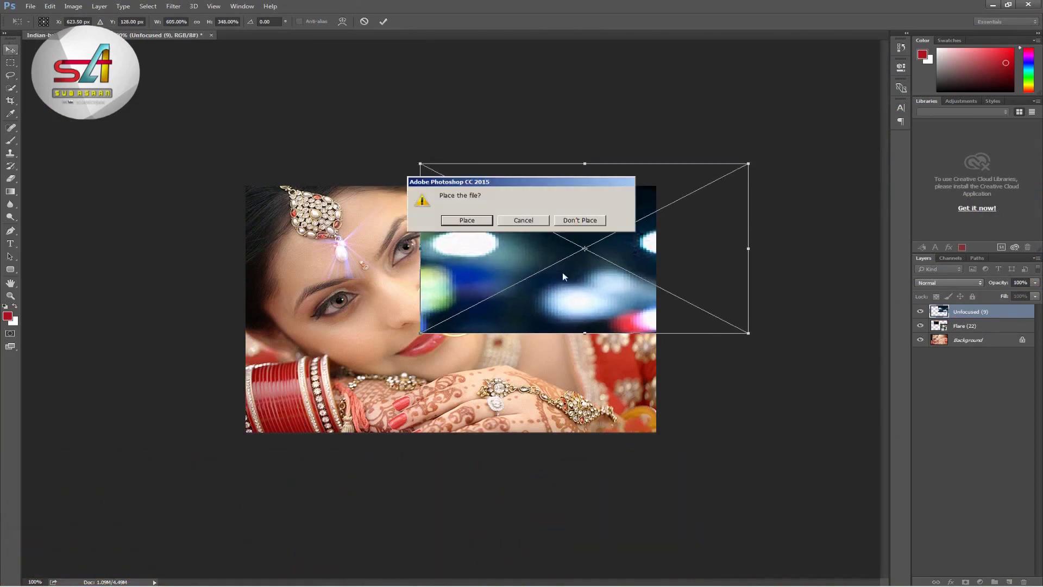
left_click(472, 219)
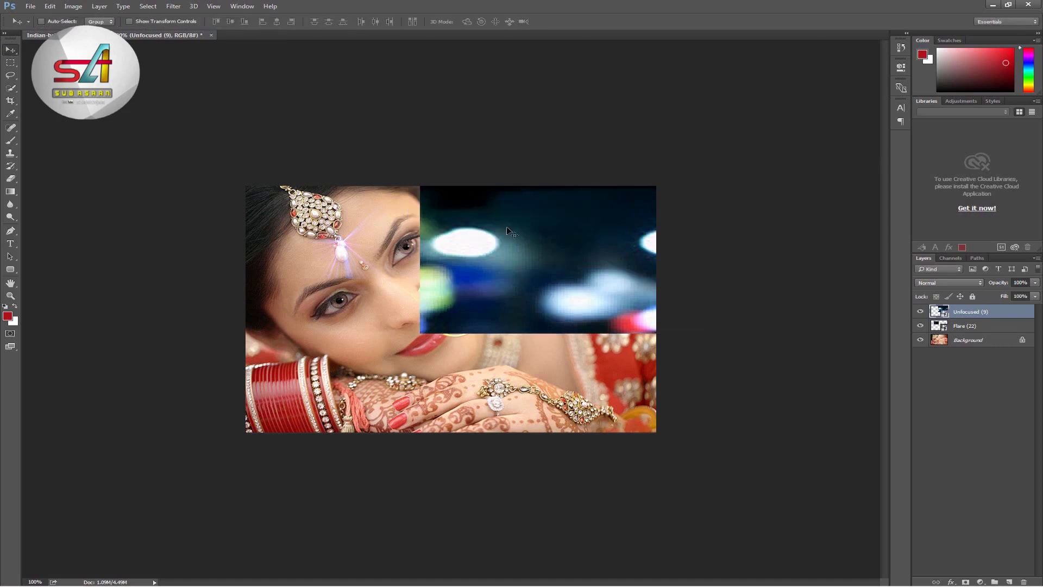
Set the Unfocused (9) layer's blend mode to Screen.
left_click(959, 268)
left_click(958, 268)
left_click(974, 284)
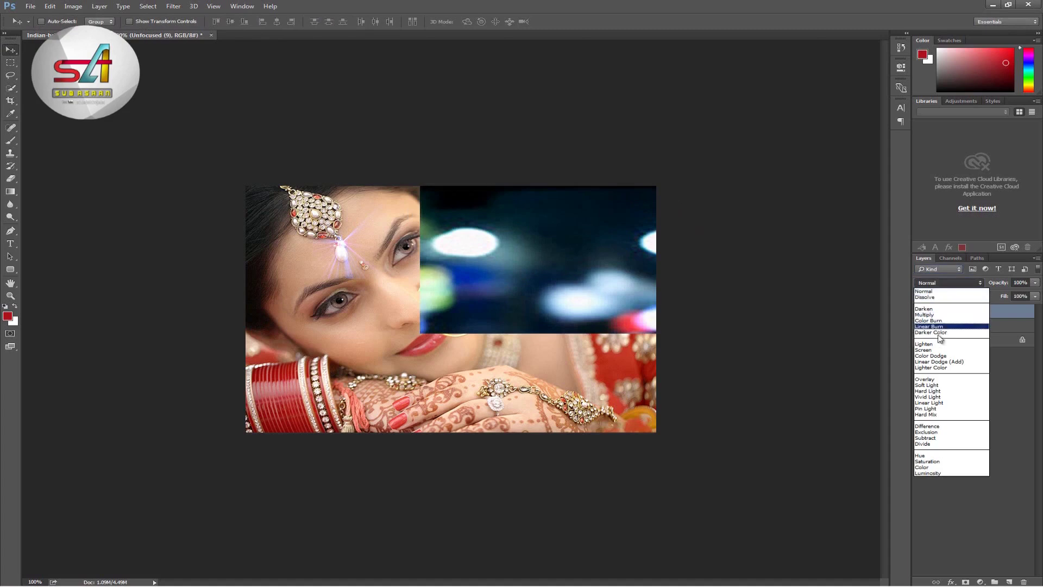
left_click(926, 350)
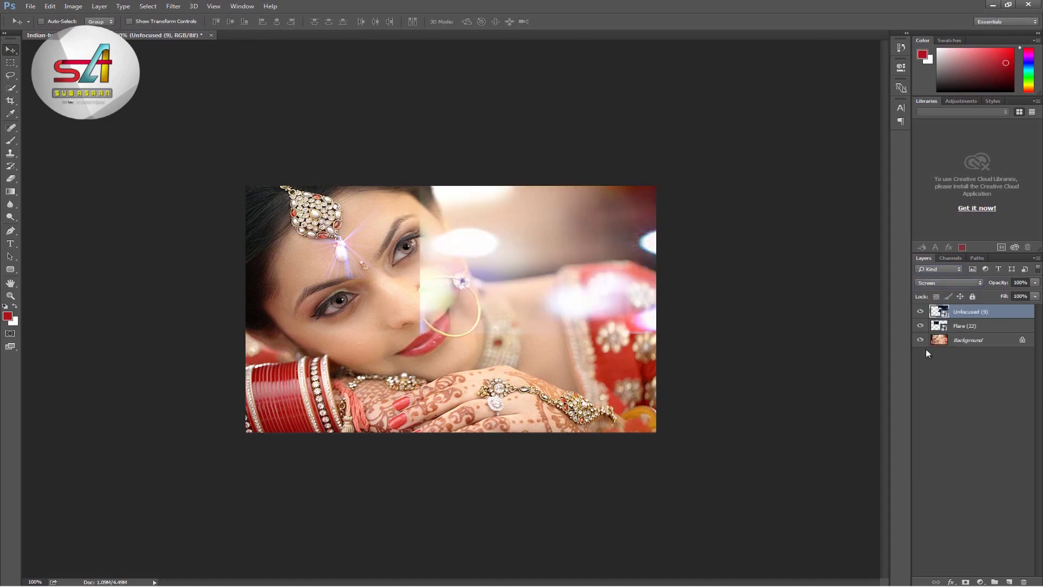
Move the Unfocused (9) bokeh and scale it to about 390% by 202% across the upper right.
mouse_move(531, 297)
left_mouse_down()
mouse_move(512, 223)
mouse_move(539, 217)
left_mouse_up()
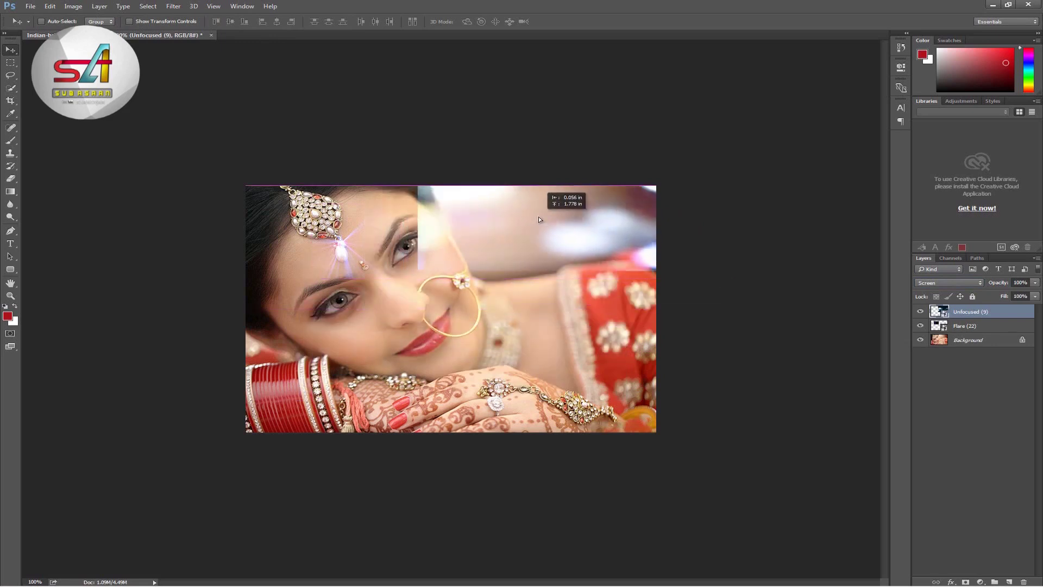
left_click_drag(539, 217, 528, 228)
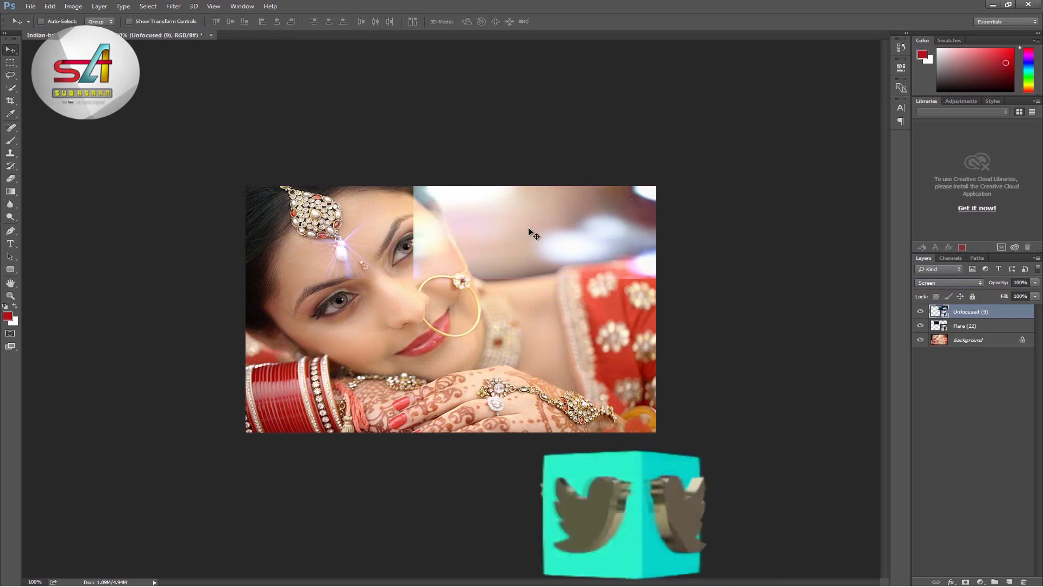
key("ctrl+t")
left_click_drag(578, 109, 578, 186)
left_click_drag(414, 232, 480, 230)
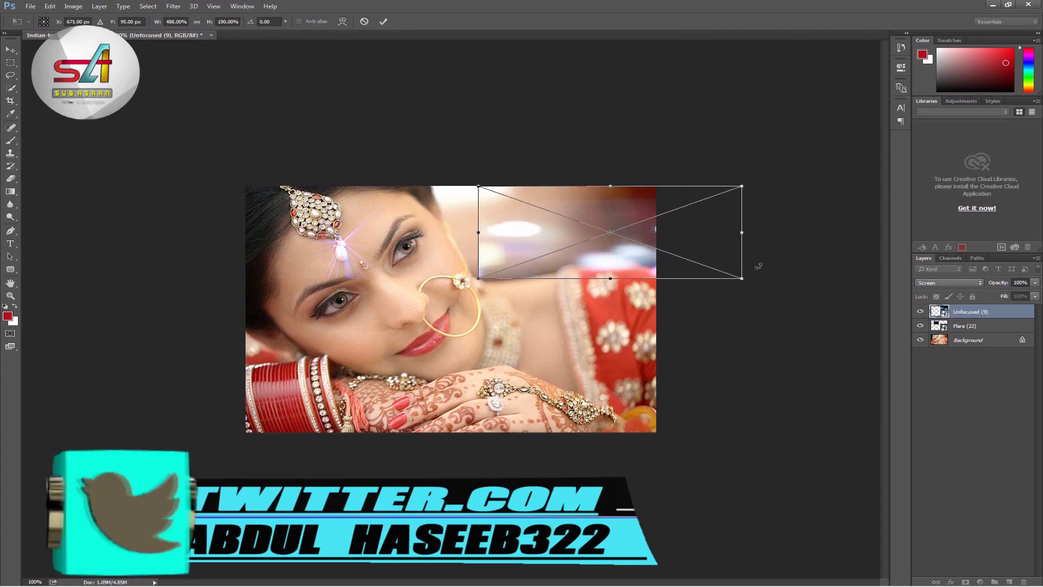
left_click_drag(741, 232, 687, 229)
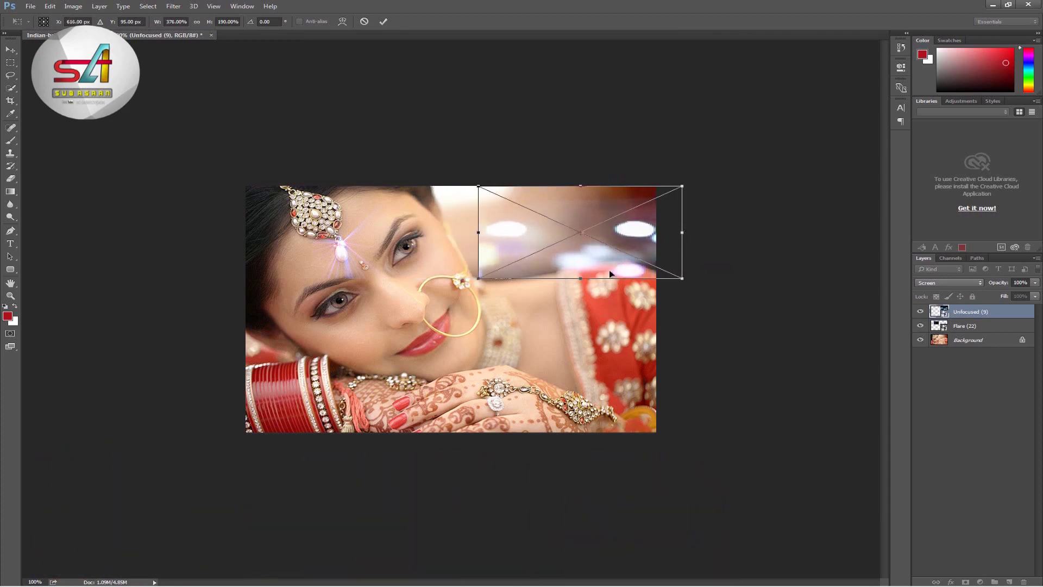
left_click_drag(578, 279, 571, 284)
left_click_drag(478, 235, 470, 235)
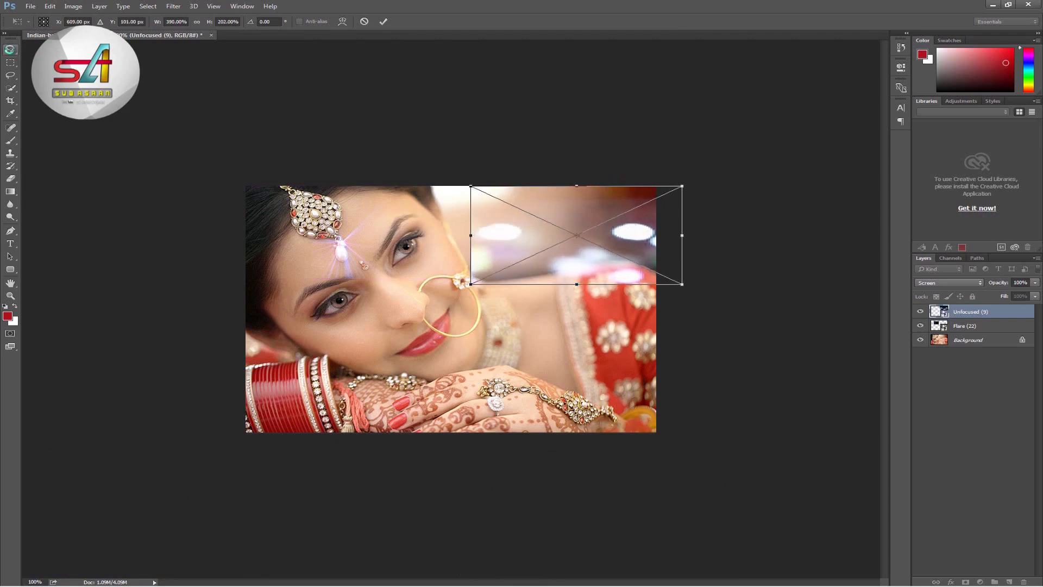
left_click(10, 50)
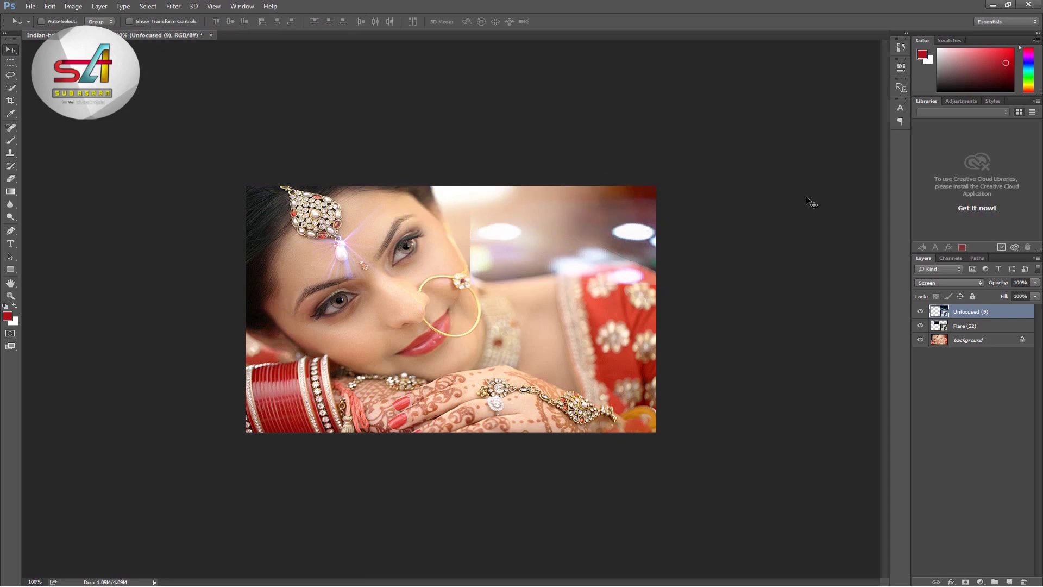